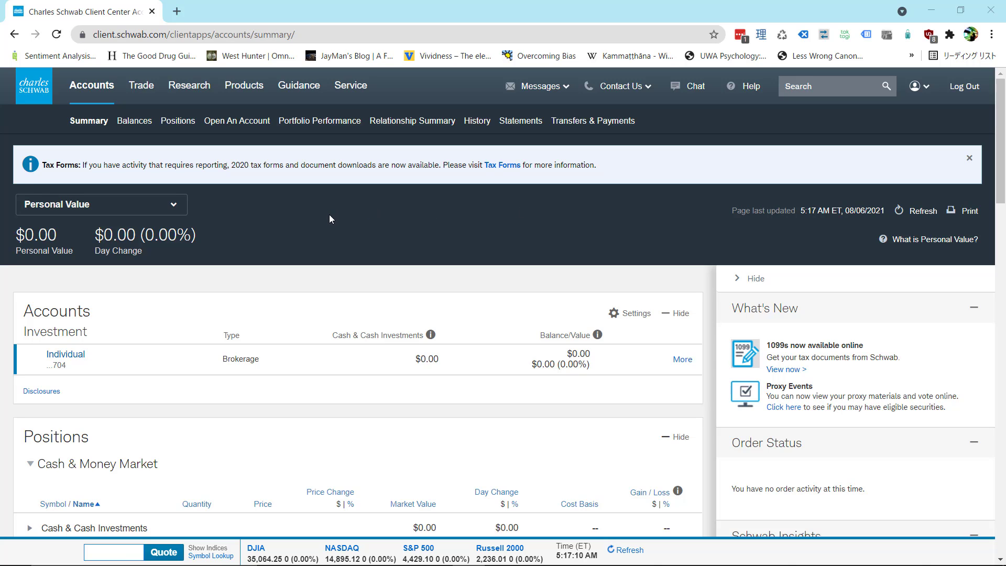
Step: Show the Trade tab's menu of trading areas from the account summary page
{"action": "mouse_move", "coordinate": [143, 90]}
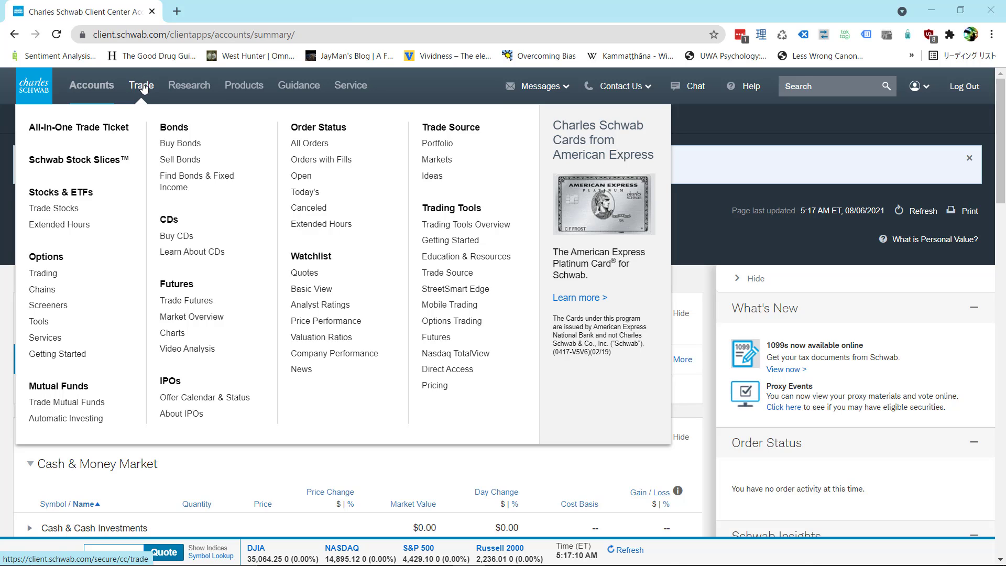
Step: Go to Options trading and load the empty All-In-One trade ticket
{"action": "left_click", "coordinate": [46, 260]}
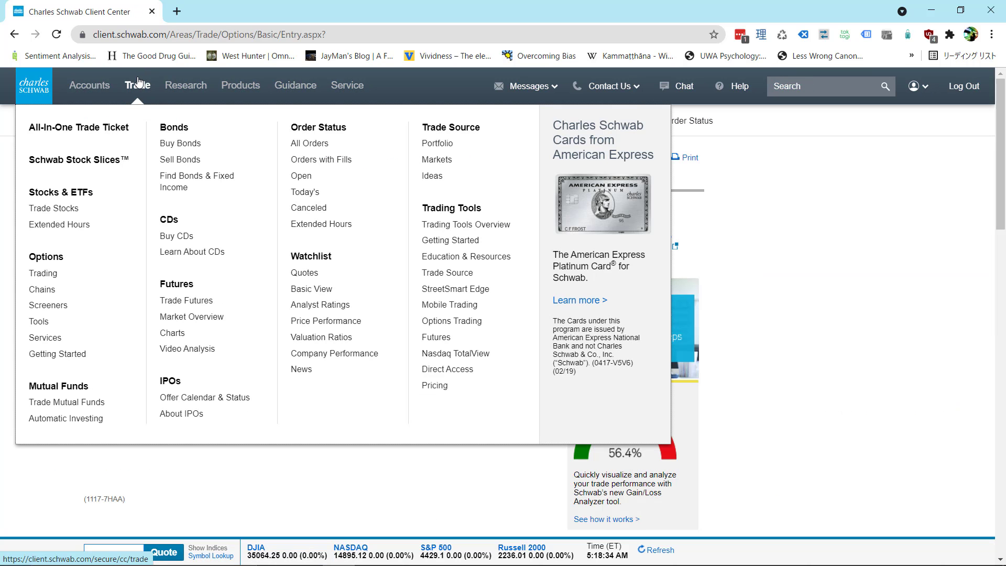
{"action": "left_click", "coordinate": [139, 83]}
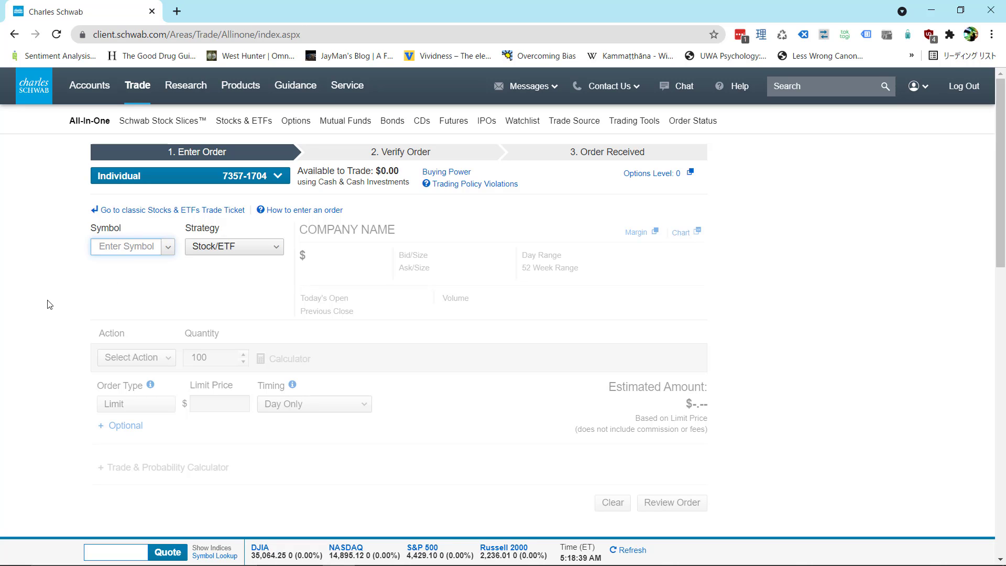
Step: Enter SPY as the ticket symbol and set the strategy to Call
{"action": "type", "text": "spy"}
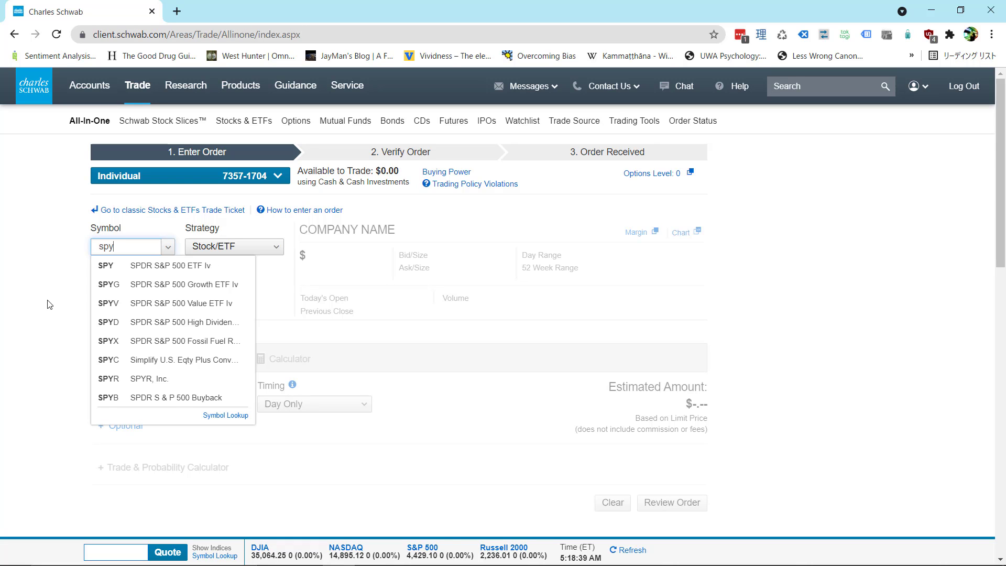
{"action": "left_click", "coordinate": [173, 267]}
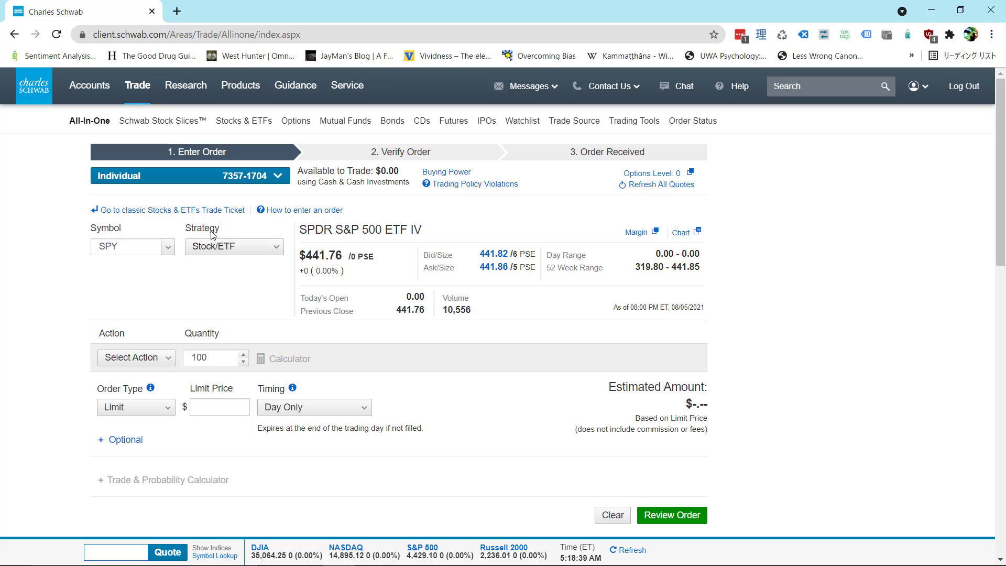
{"action": "left_click", "coordinate": [277, 253]}
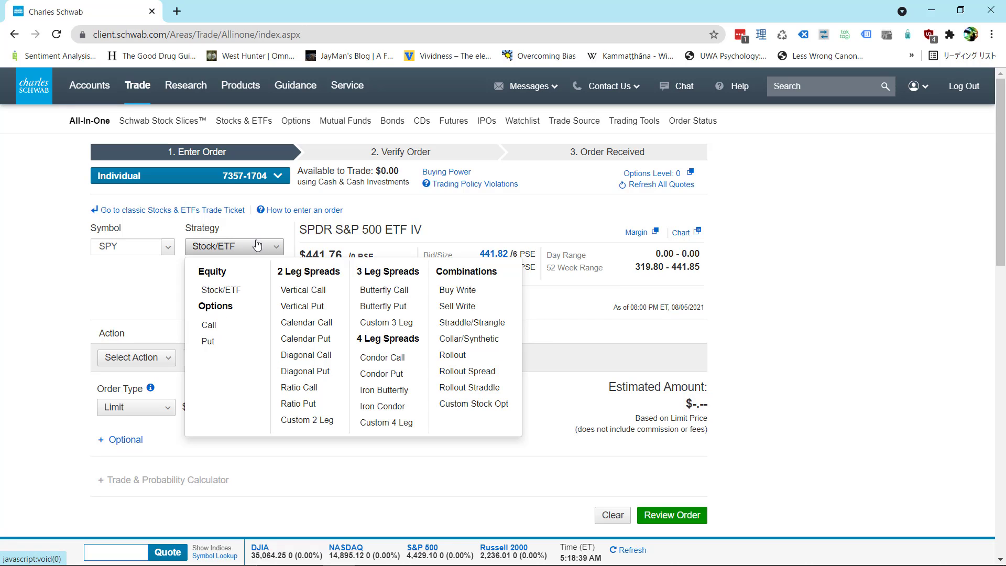
{"action": "left_click", "coordinate": [210, 326]}
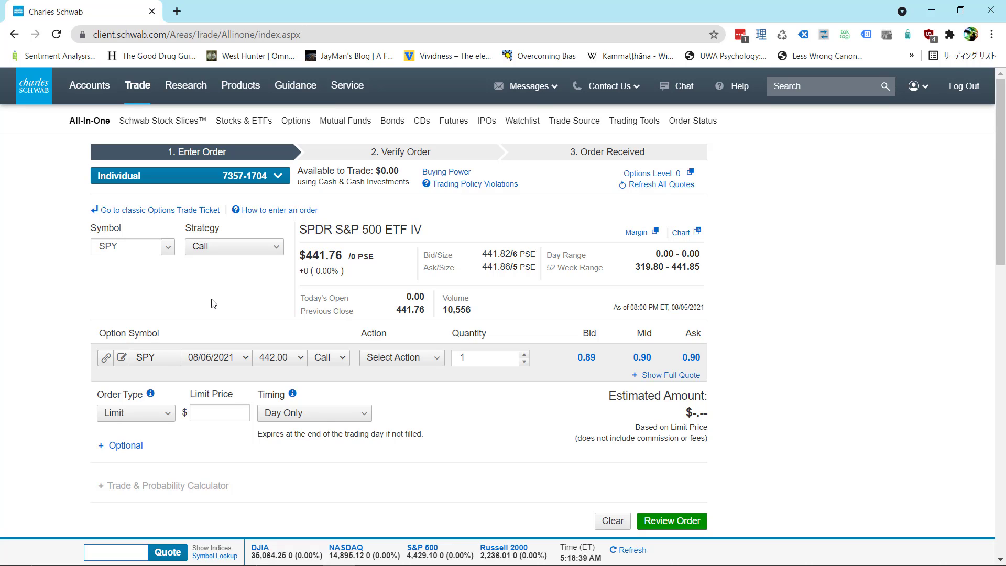
Step: Change the SPY 442.00 call's expiration from 08/06/2021 to 08/13/2021
{"action": "left_click", "coordinate": [244, 358]}
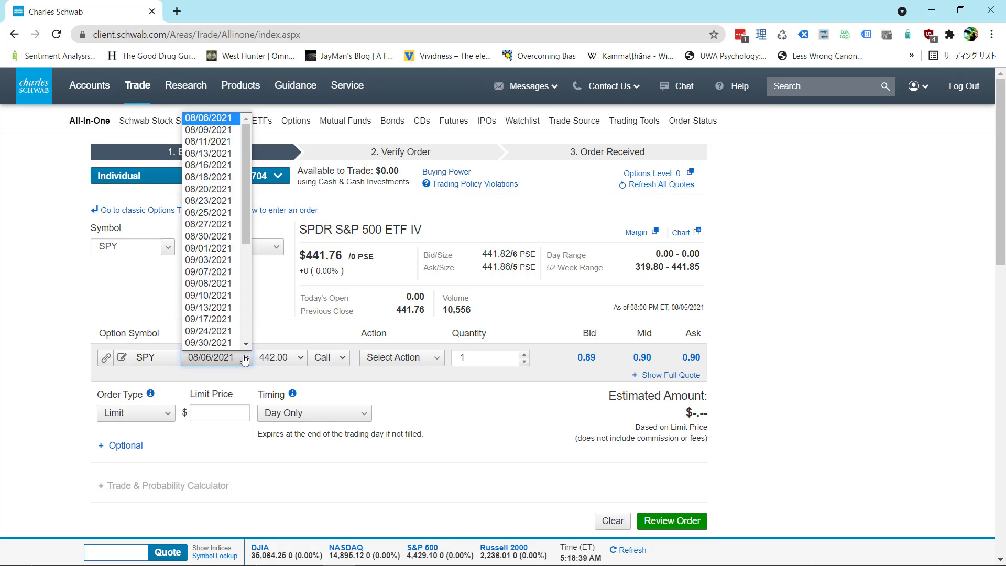
{"action": "left_click", "coordinate": [302, 362]}
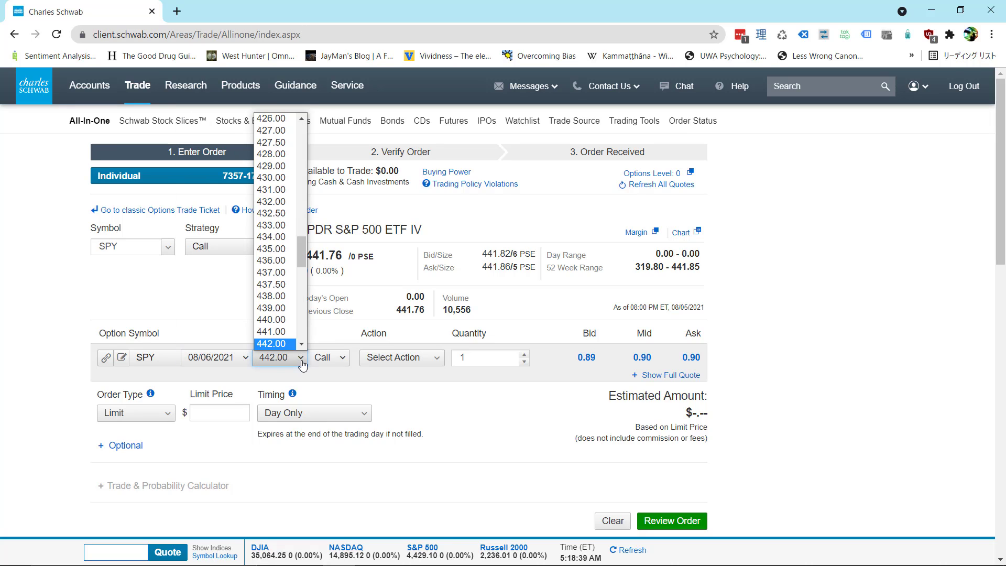
{"action": "left_click", "coordinate": [436, 361]}
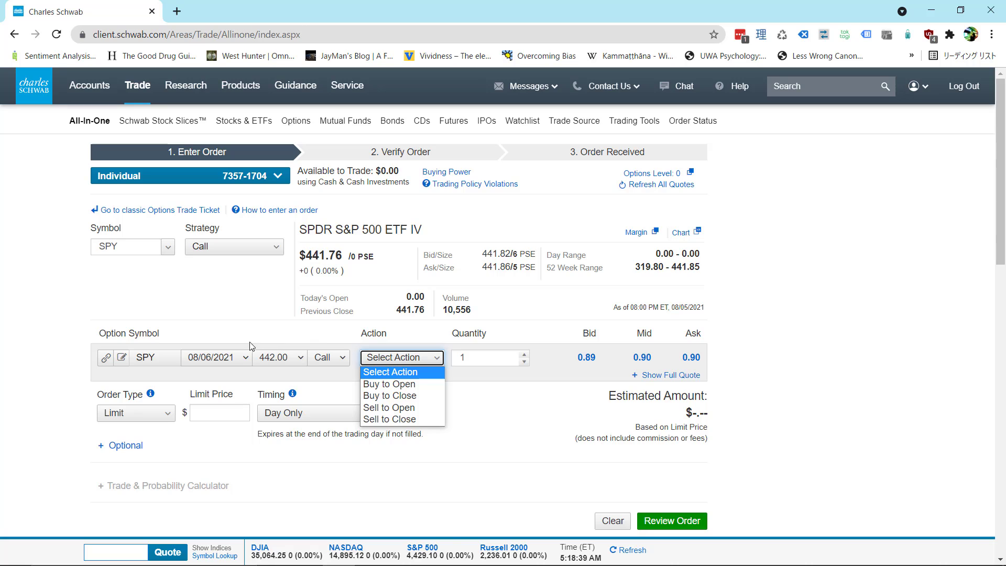
{"action": "left_click", "coordinate": [238, 361]}
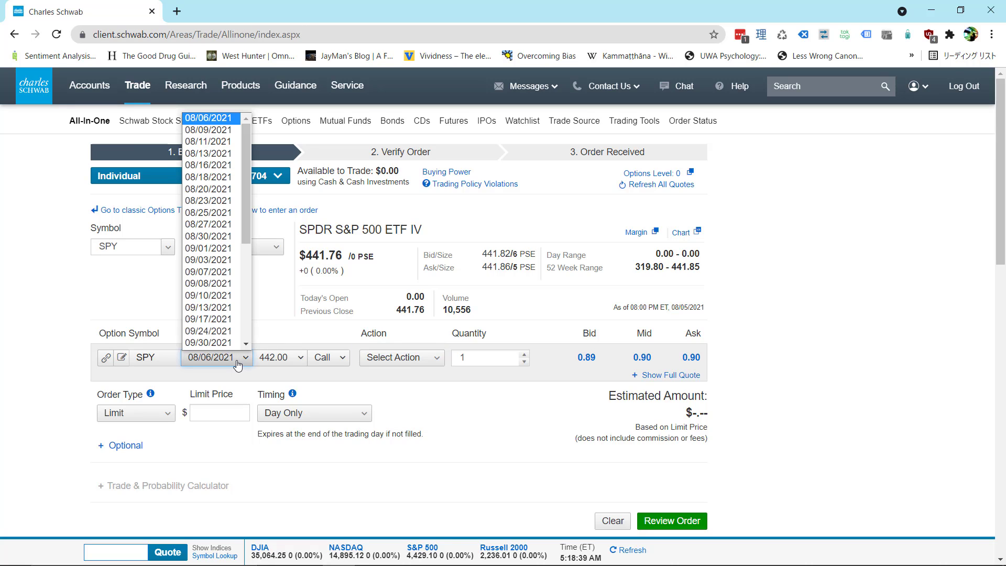
{"action": "left_click", "coordinate": [211, 153]}
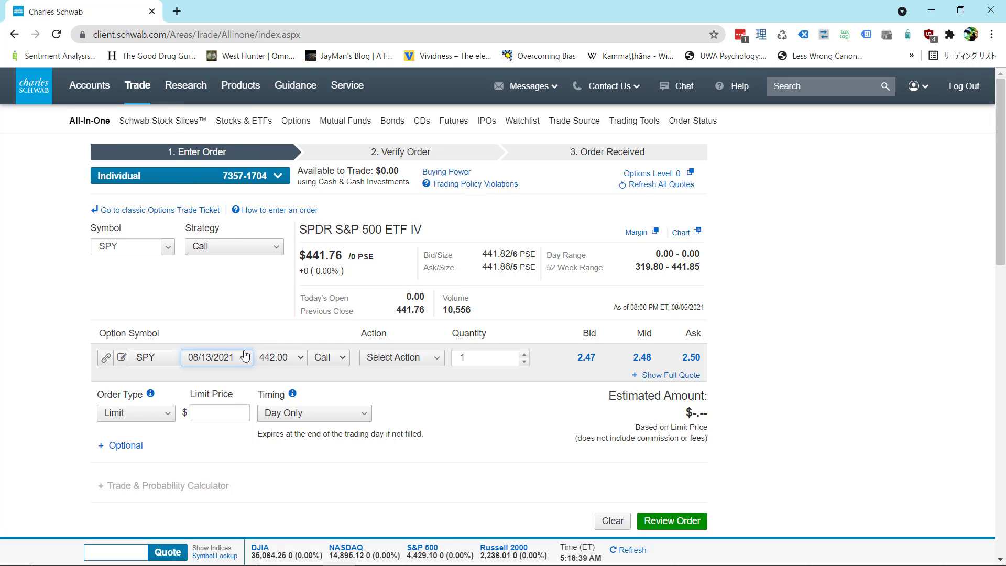
Step: Set the SPY 08/13/2021 call's strike to 440.00
{"action": "left_click", "coordinate": [299, 361]}
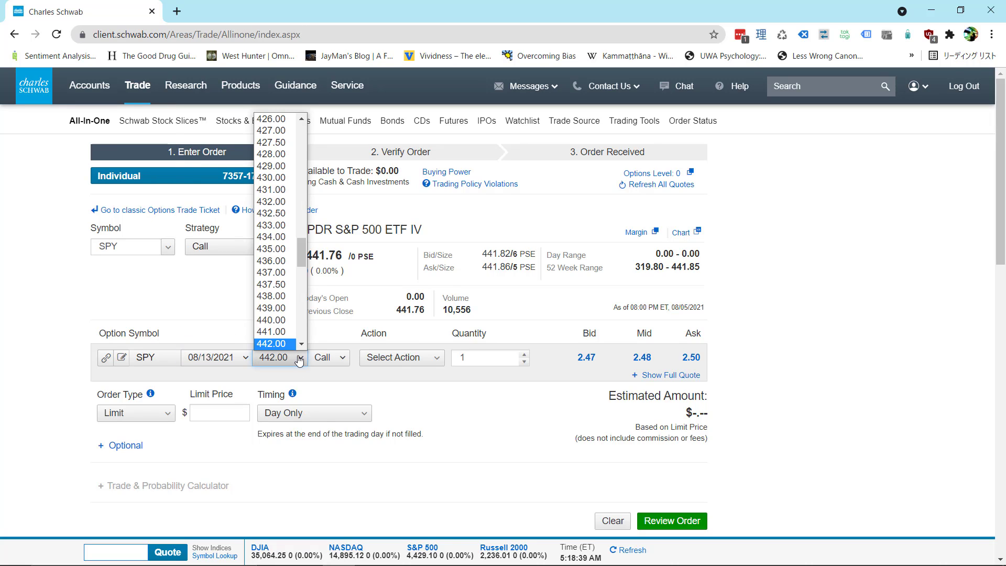
{"action": "left_click", "coordinate": [281, 321]}
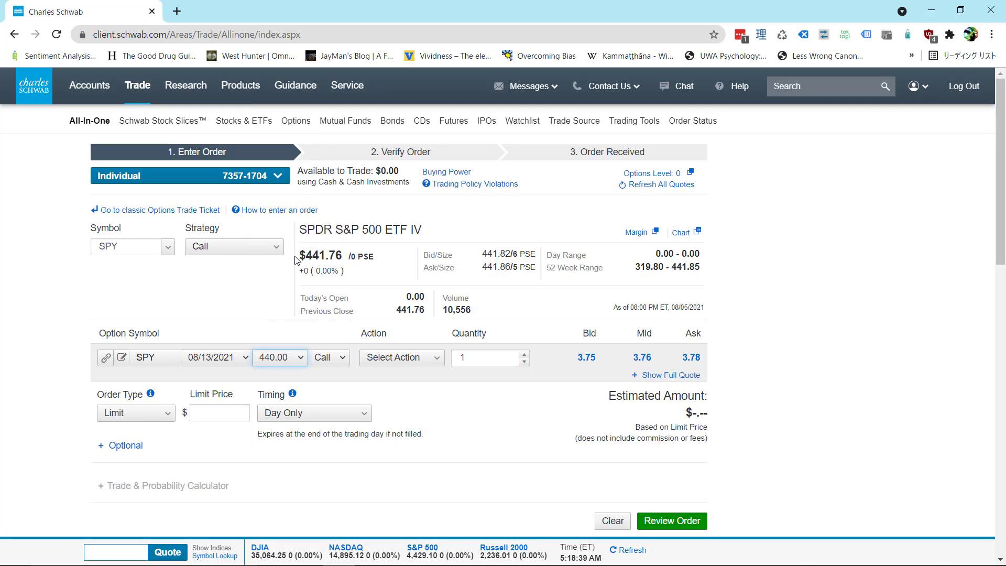
{"action": "left_click", "coordinate": [292, 365]}
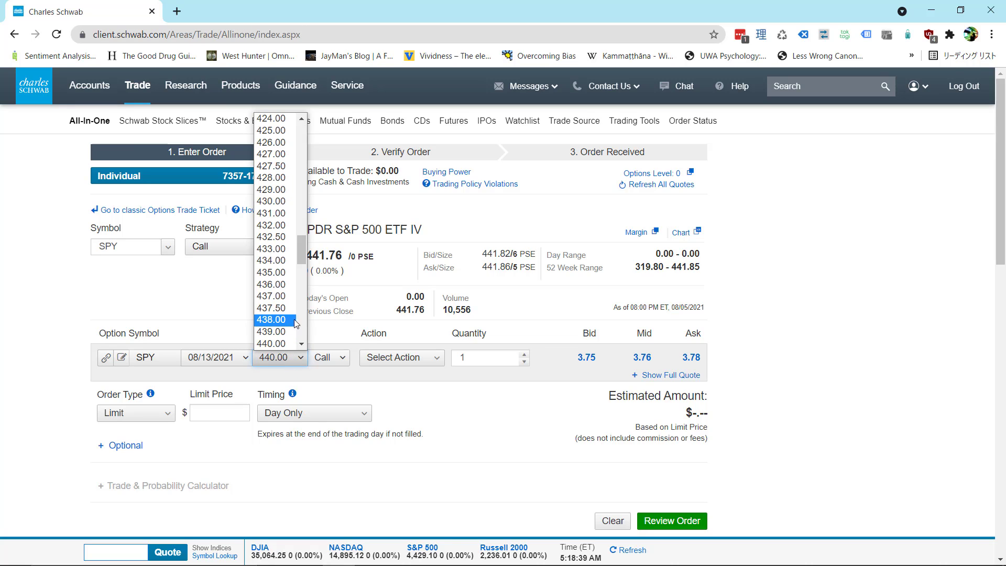
{"action": "scroll", "coordinate": [296, 324], "scroll_direction": "down", "scroll_amount": 3}
{"action": "left_click", "coordinate": [283, 309]}
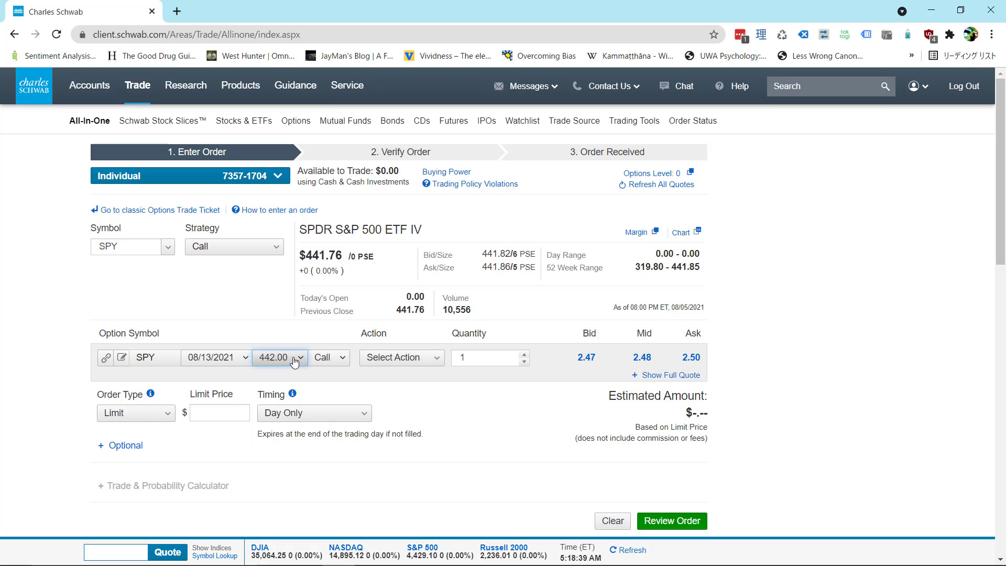
{"action": "left_click", "coordinate": [295, 361]}
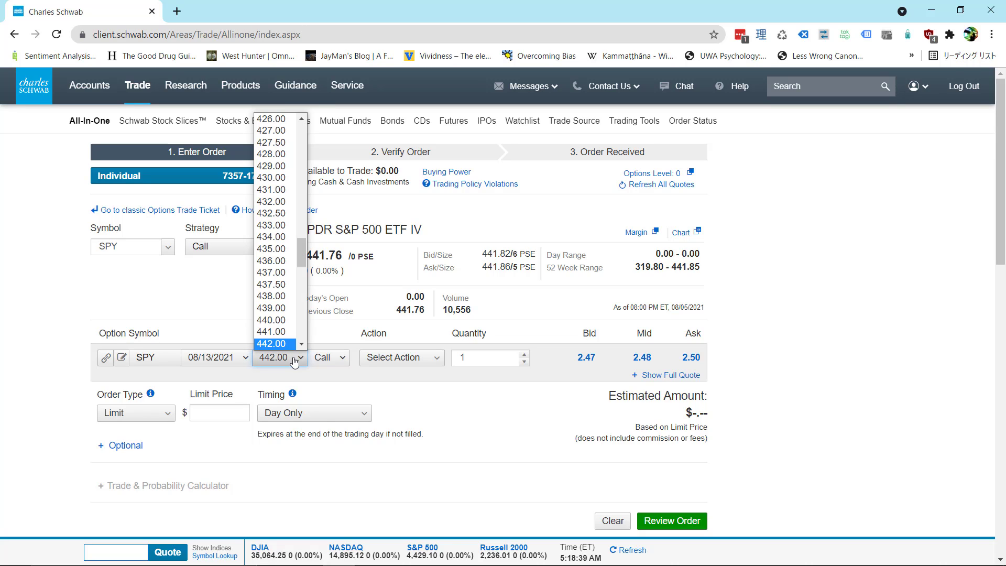
{"action": "scroll", "coordinate": [283, 330], "scroll_direction": "down", "scroll_amount": 1}
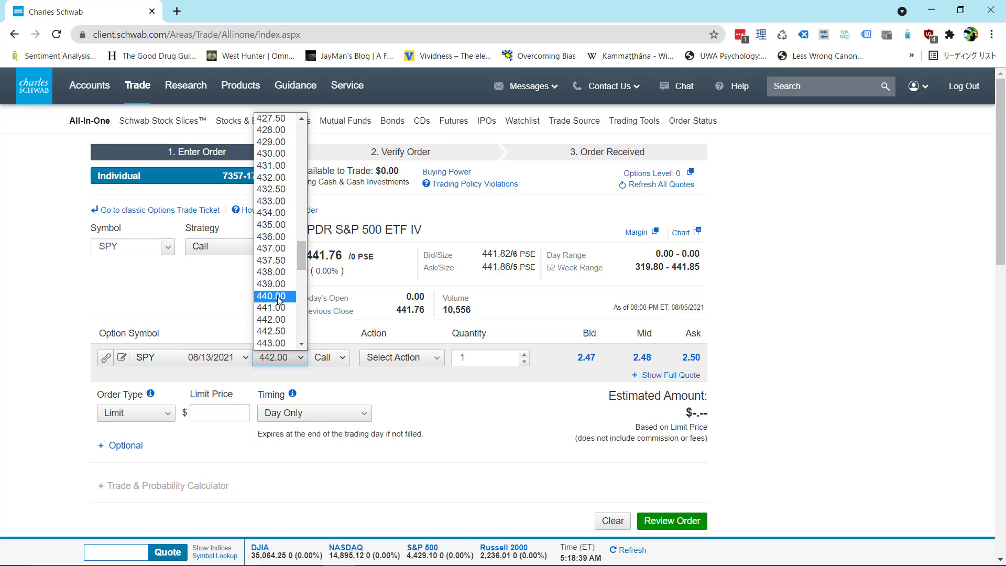
{"action": "left_click", "coordinate": [279, 297]}
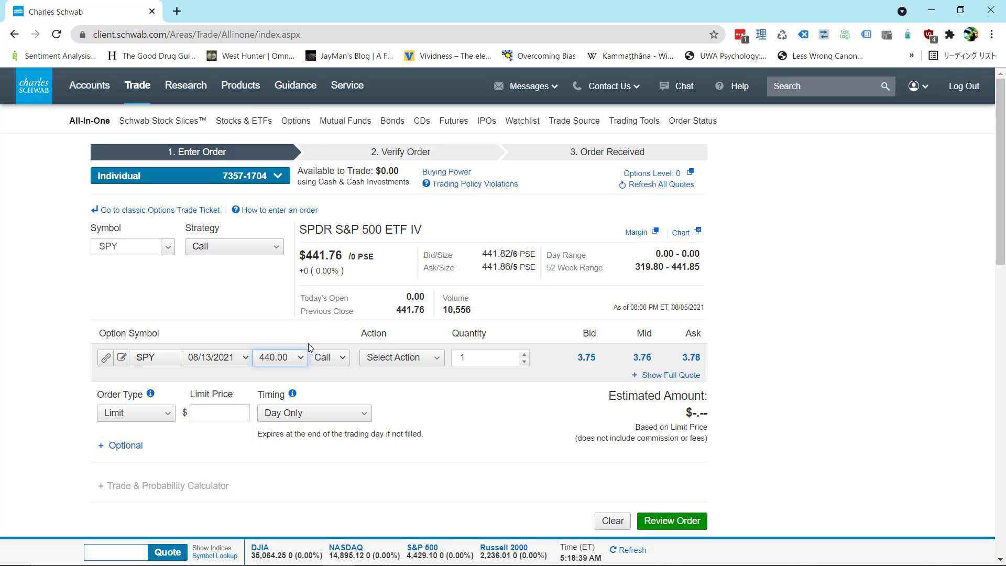
{"action": "left_click", "coordinate": [339, 359]}
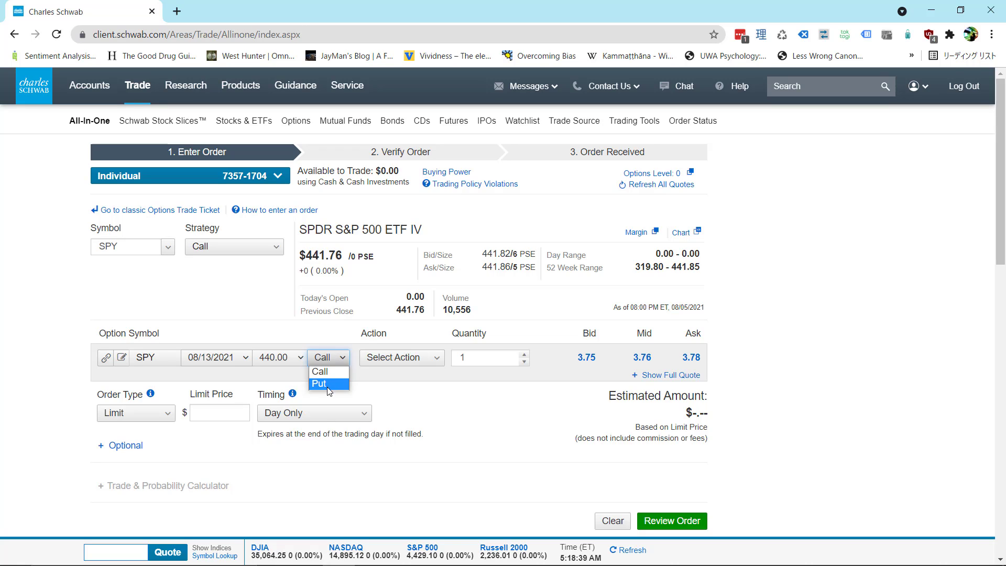
Step: Keep the 440.00 leg as a call and make its action Buy to Open
{"action": "left_click", "coordinate": [329, 373]}
{"action": "left_click", "coordinate": [336, 359]}
{"action": "left_click", "coordinate": [335, 359]}
{"action": "left_click", "coordinate": [335, 360]}
{"action": "left_click", "coordinate": [336, 359]}
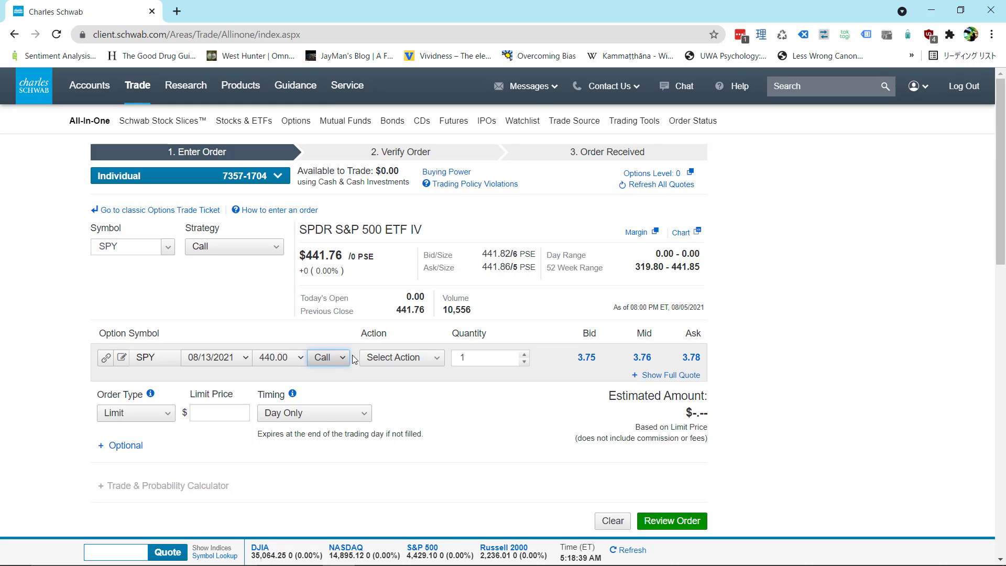
{"action": "left_click", "coordinate": [439, 361]}
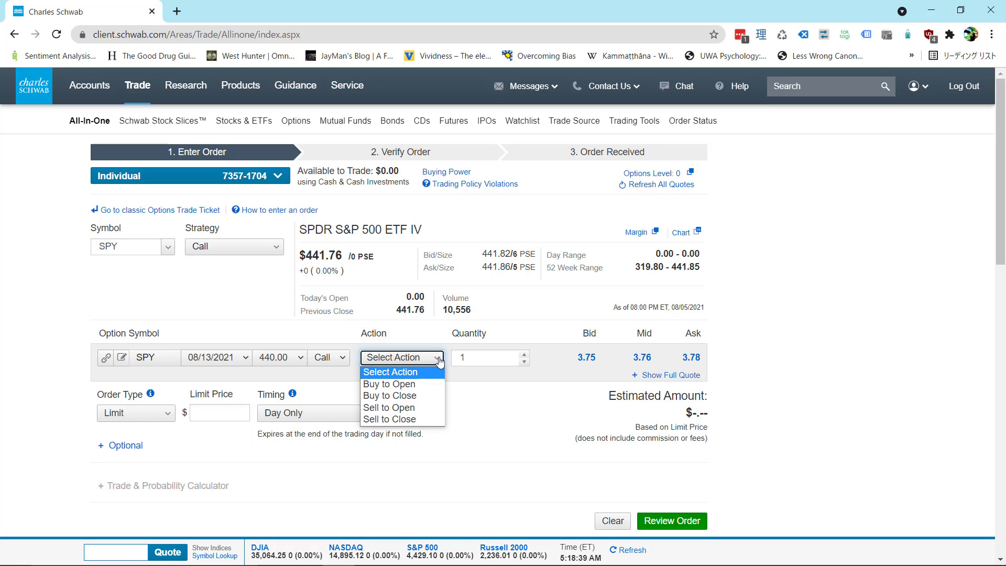
{"action": "left_click", "coordinate": [420, 386]}
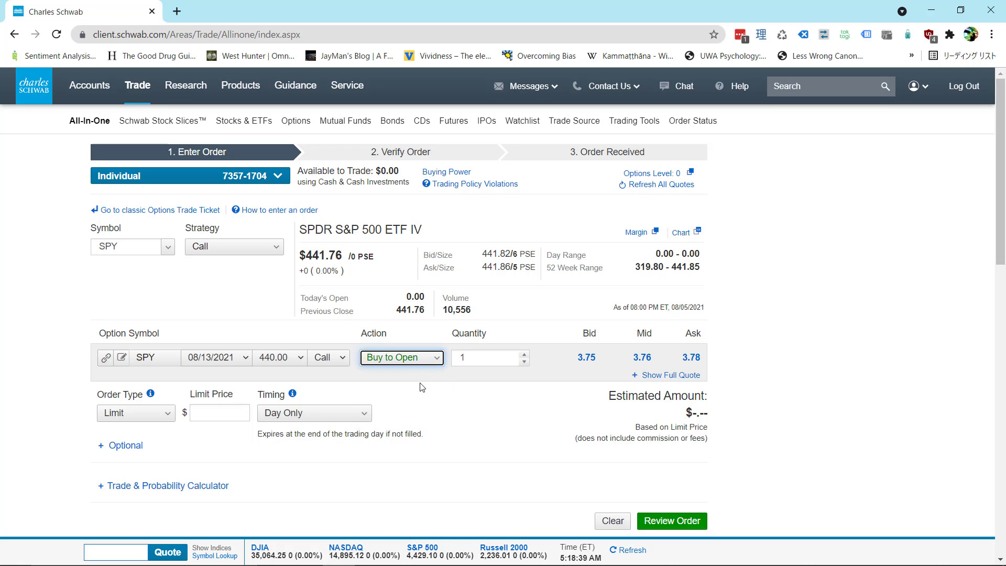
Step: Change the SPY call's quantity from 1 to 10 contracts
{"action": "left_click", "coordinate": [481, 351]}
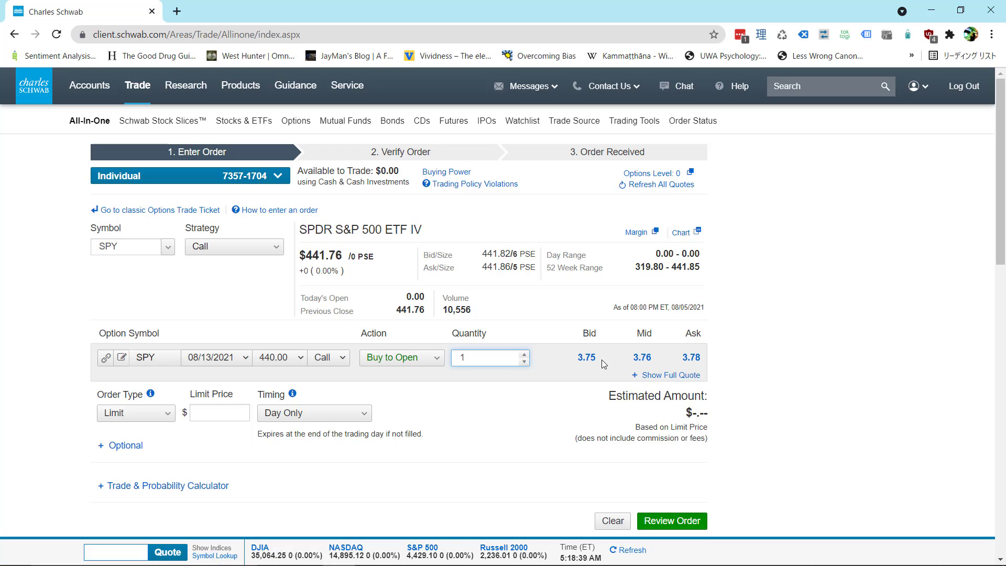
{"action": "type", "text": "0"}
Step: Keep the order type as Limit and enter a 3.76 limit price
{"action": "left_click", "coordinate": [161, 414]}
{"action": "left_click", "coordinate": [162, 414]}
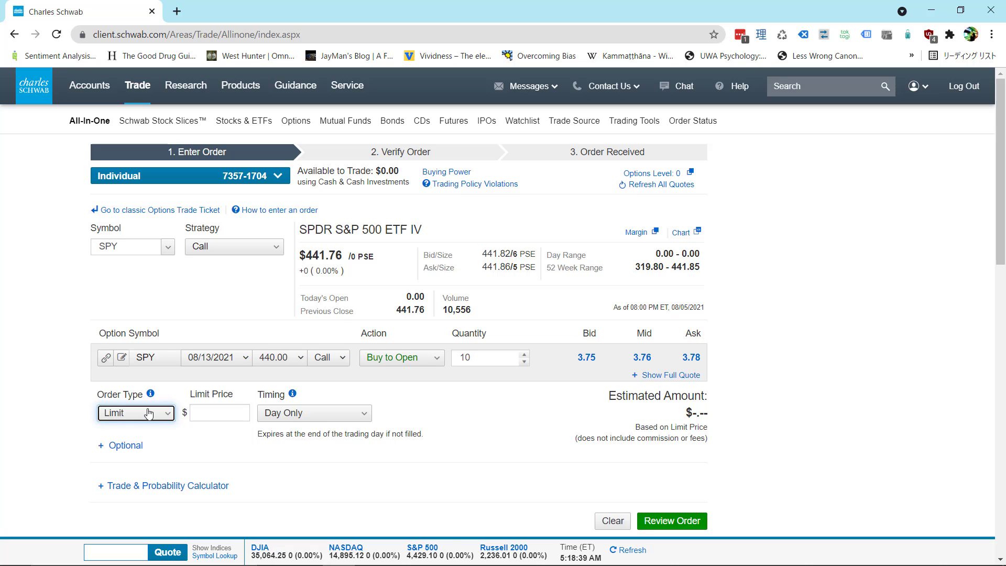
{"action": "left_click", "coordinate": [149, 414]}
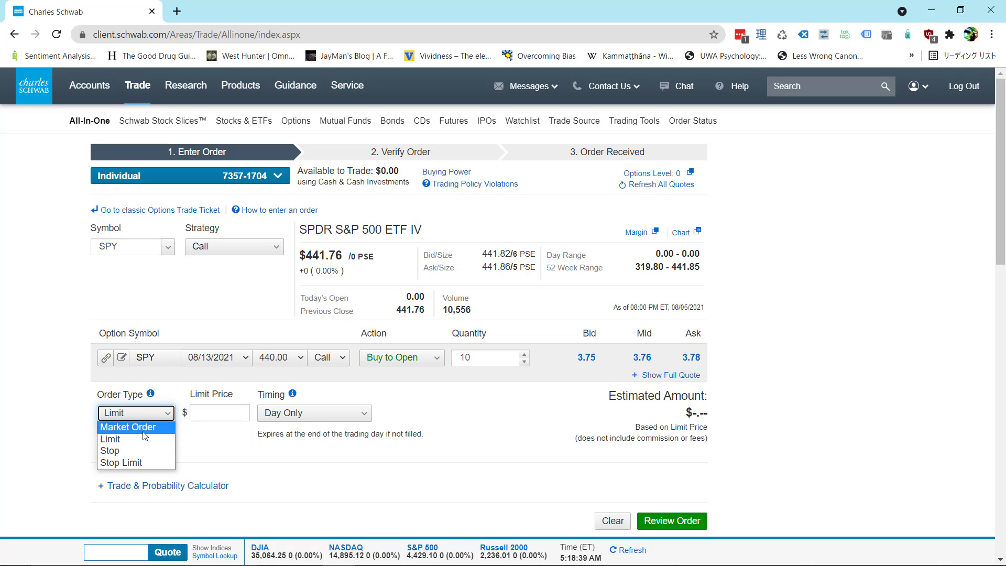
{"action": "left_click", "coordinate": [145, 430]}
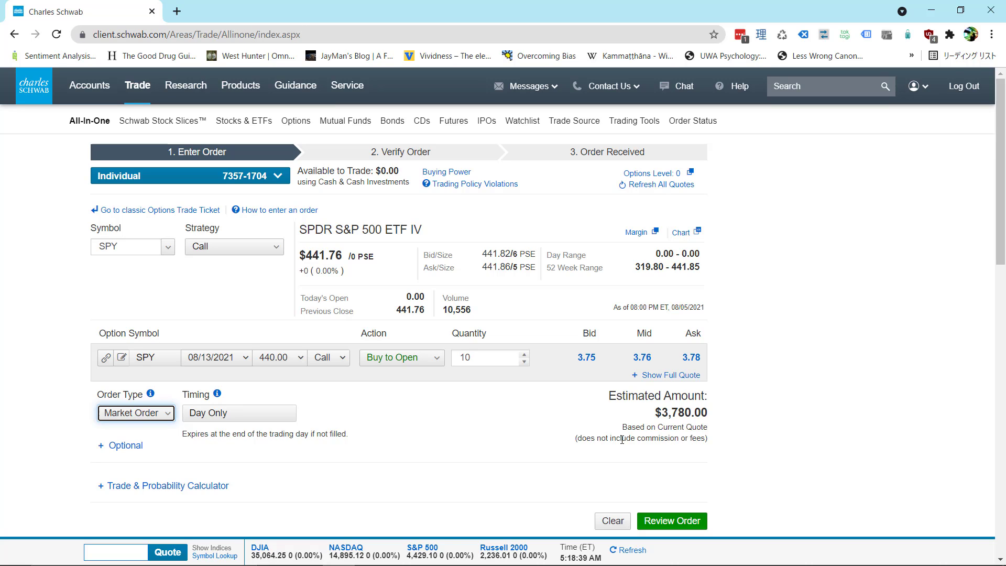
{"action": "left_click", "coordinate": [140, 413]}
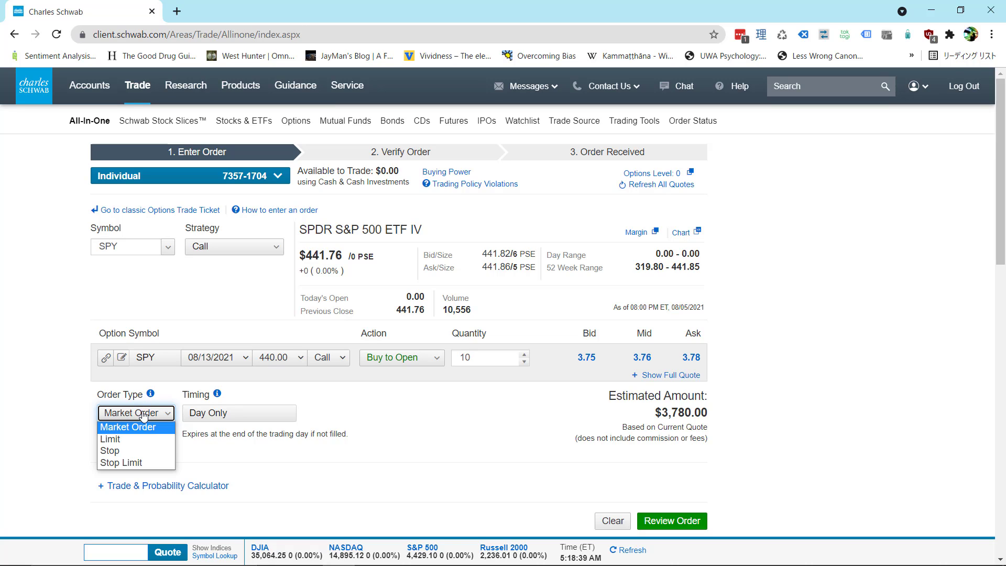
{"action": "left_click", "coordinate": [139, 439]}
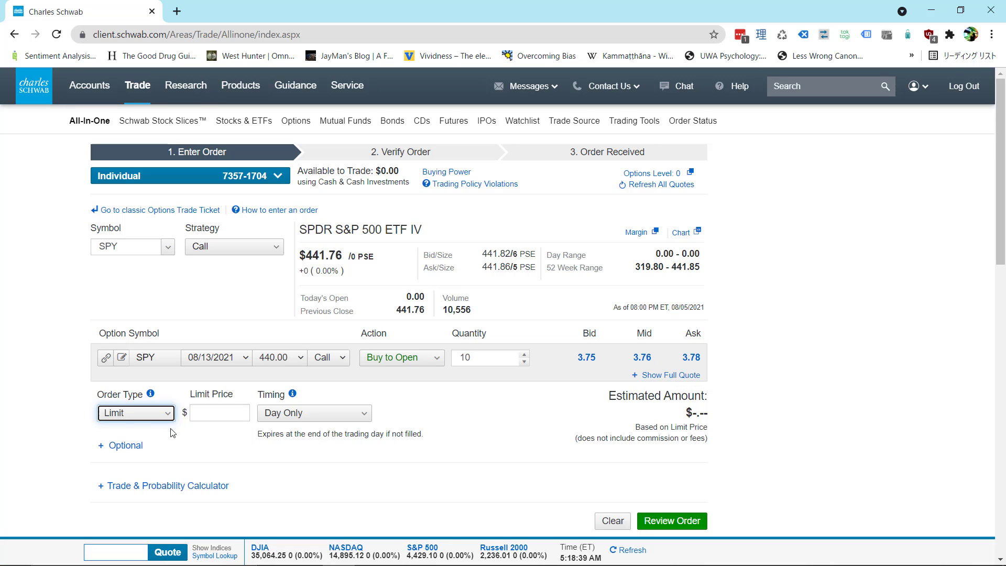
{"action": "left_click", "coordinate": [155, 417]}
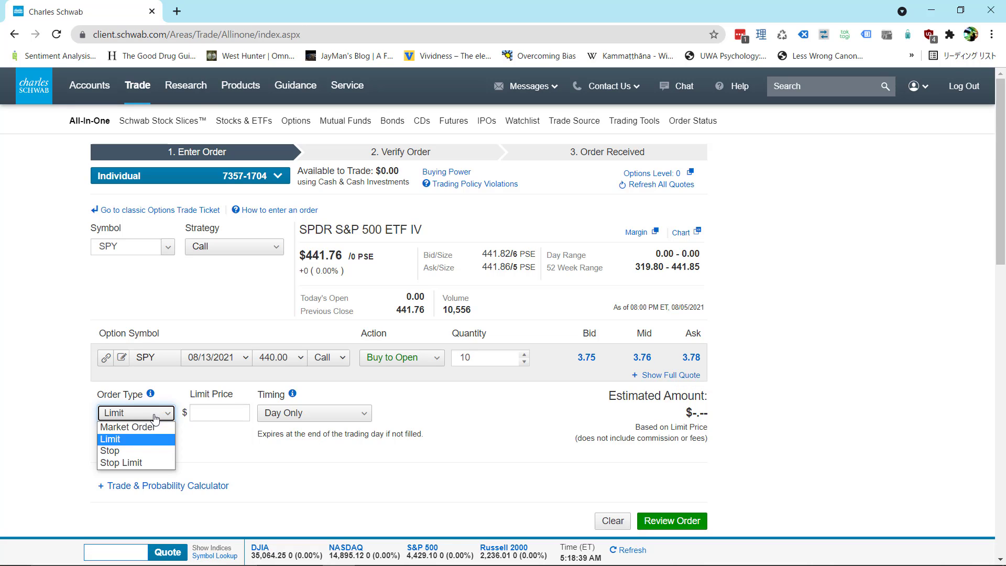
{"action": "left_click", "coordinate": [135, 444]}
{"action": "left_click", "coordinate": [222, 409]}
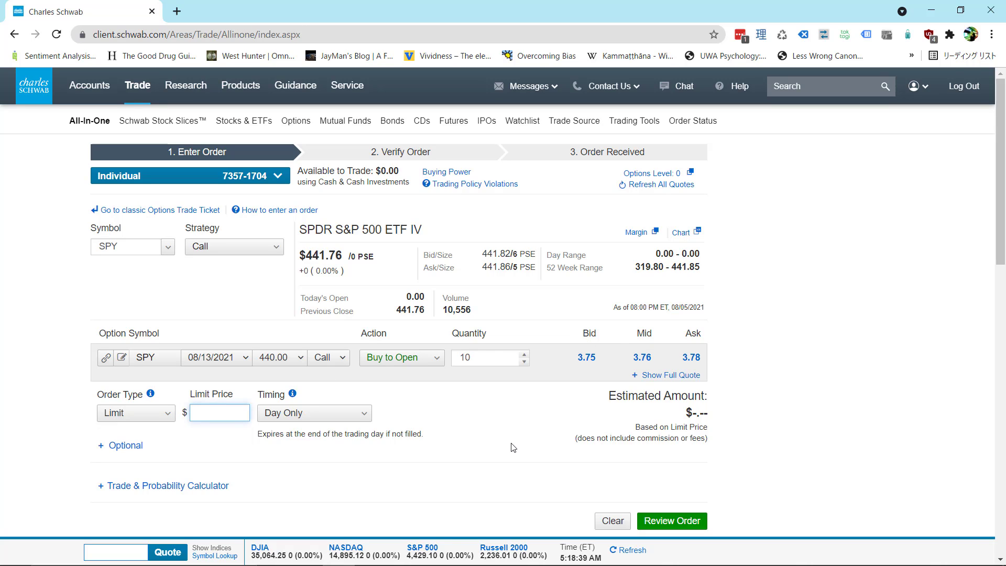
{"action": "type", "text": "3.76"}
Step: Check the $3,760.00 estimated amount and select SPY in the Symbol box for replacement
{"action": "triple_click", "coordinate": [680, 417]}
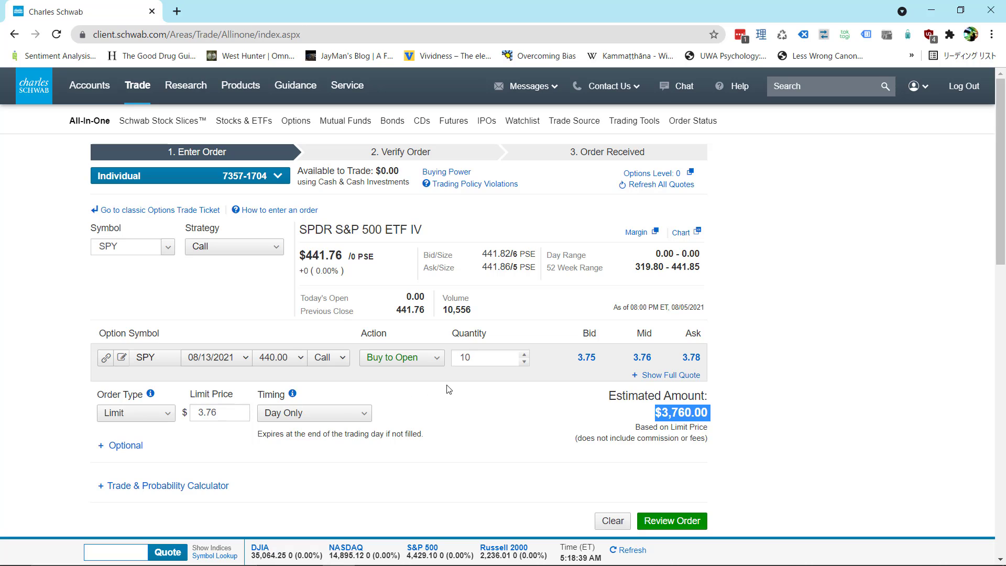
{"action": "left_click", "coordinate": [141, 244]}
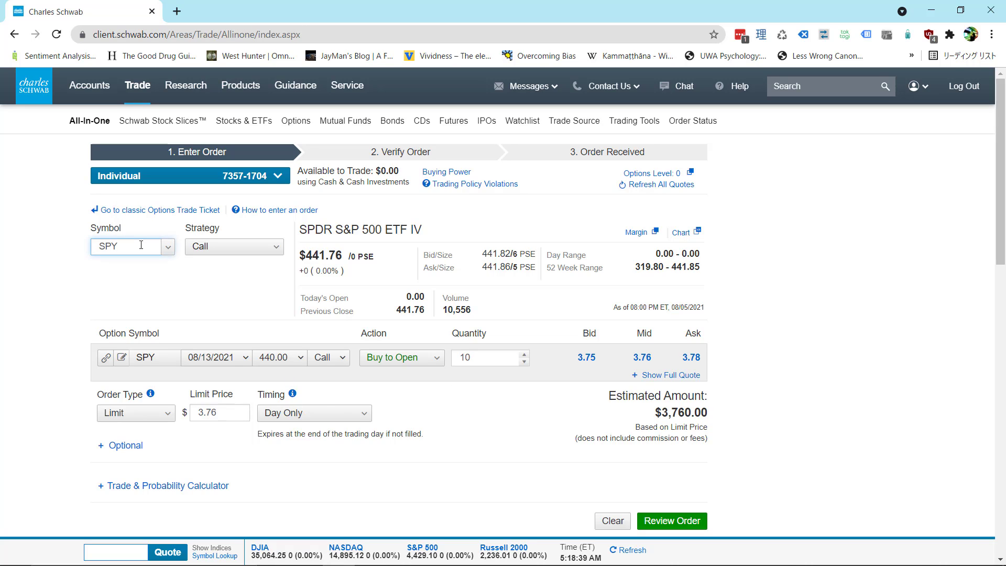
{"action": "left_click_drag", "start_coordinate": [153, 249], "coordinate": [61, 249]}
Step: Replace the symbol with btu, choosing BTU, Peabody Energy Corporation
{"action": "type", "text": "btu"}
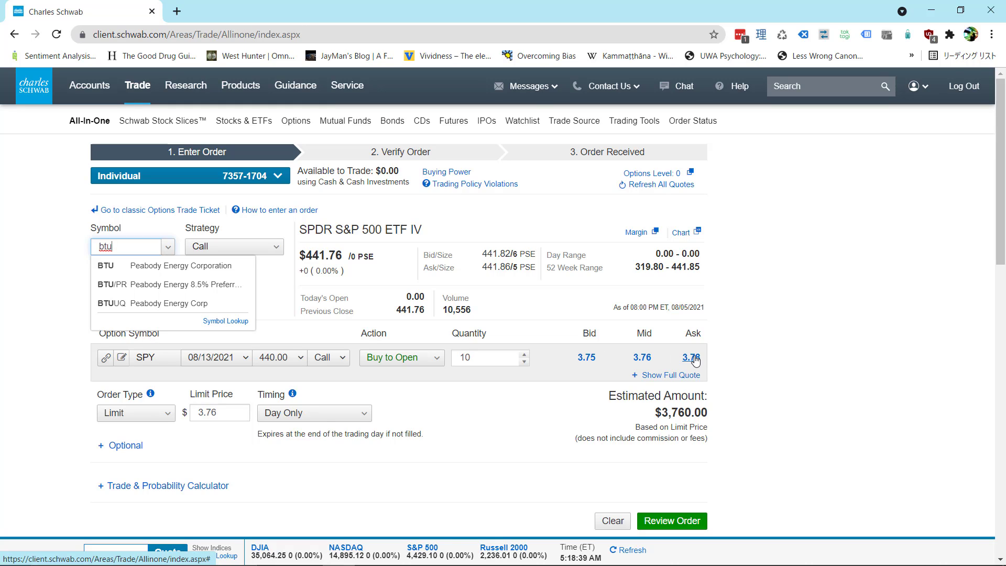
{"action": "left_click", "coordinate": [209, 270]}
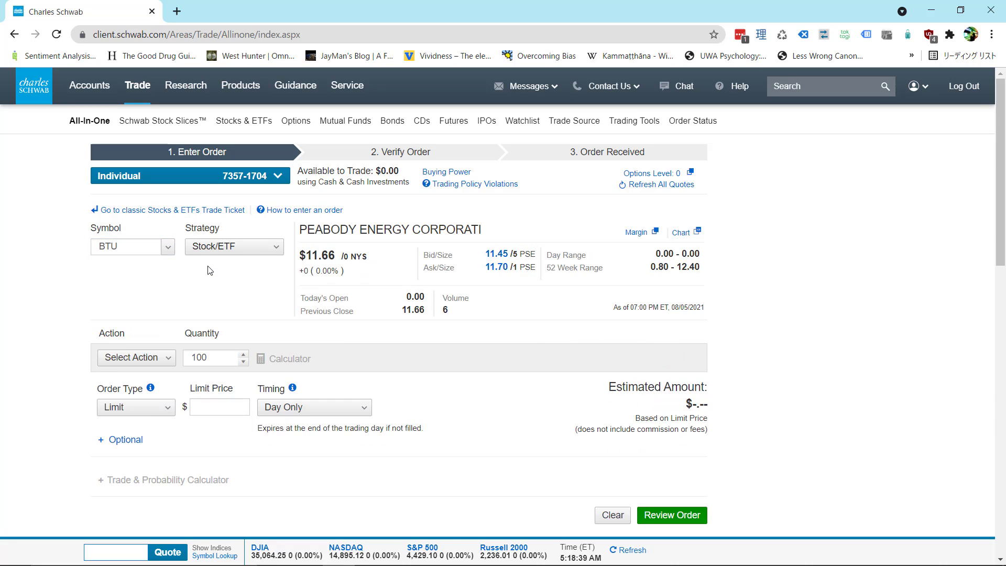
{"action": "left_click", "coordinate": [259, 252]}
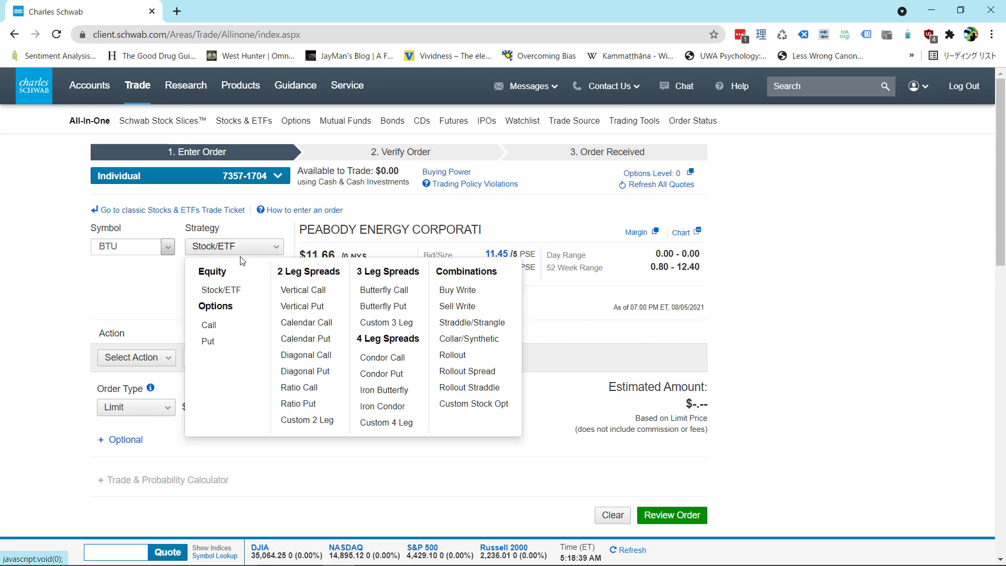
Step: Make the BTU order a Call, 10/15/2021 expiration, 10.00 strike, Buy to Open
{"action": "left_click", "coordinate": [209, 325]}
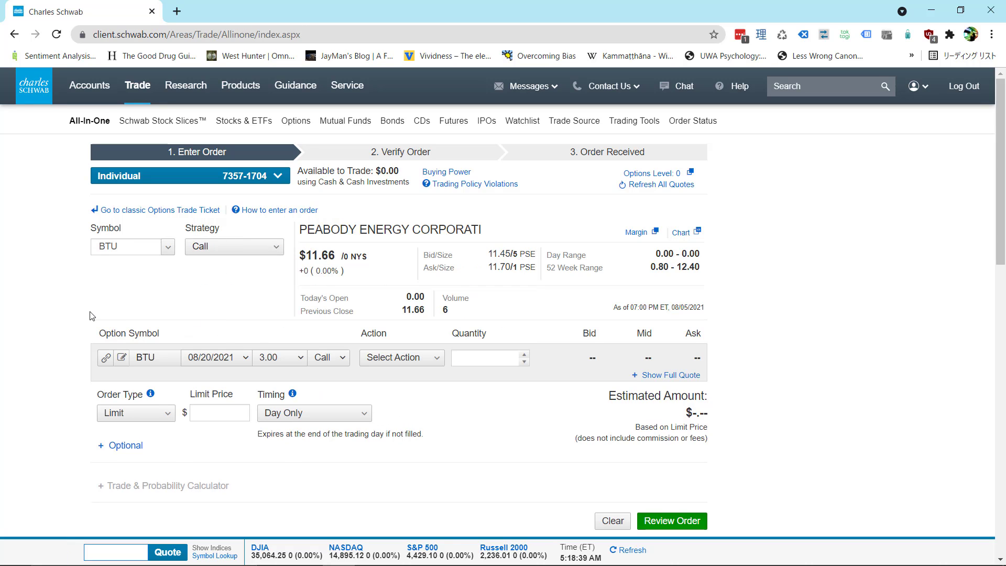
{"action": "left_click", "coordinate": [191, 361]}
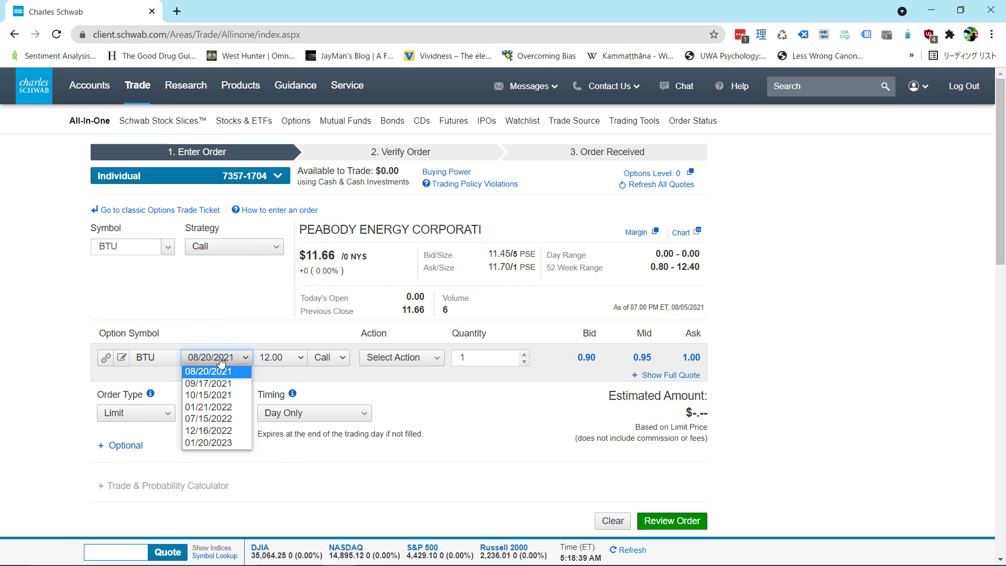
{"action": "left_click", "coordinate": [220, 397]}
{"action": "left_click", "coordinate": [295, 364]}
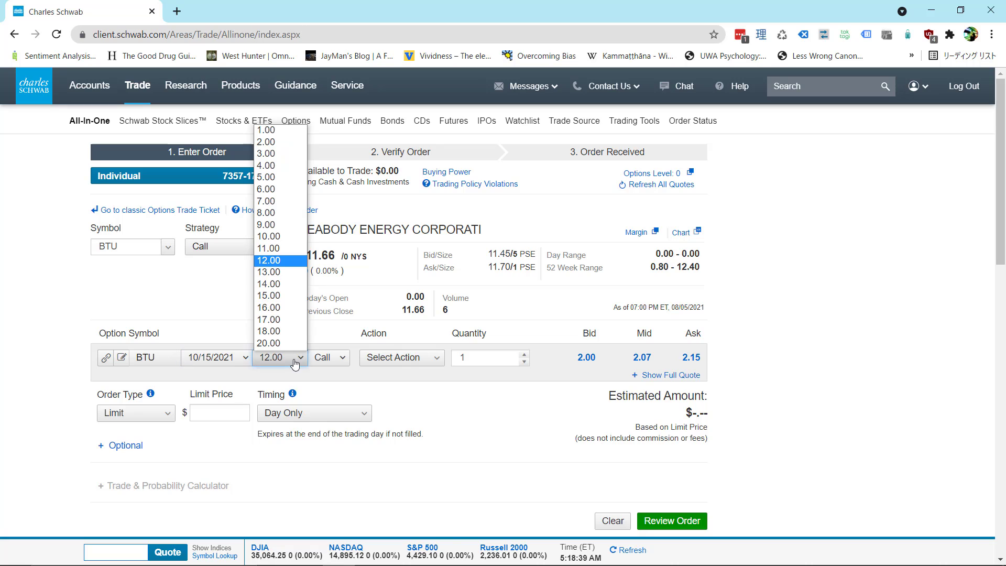
{"action": "left_click", "coordinate": [272, 236]}
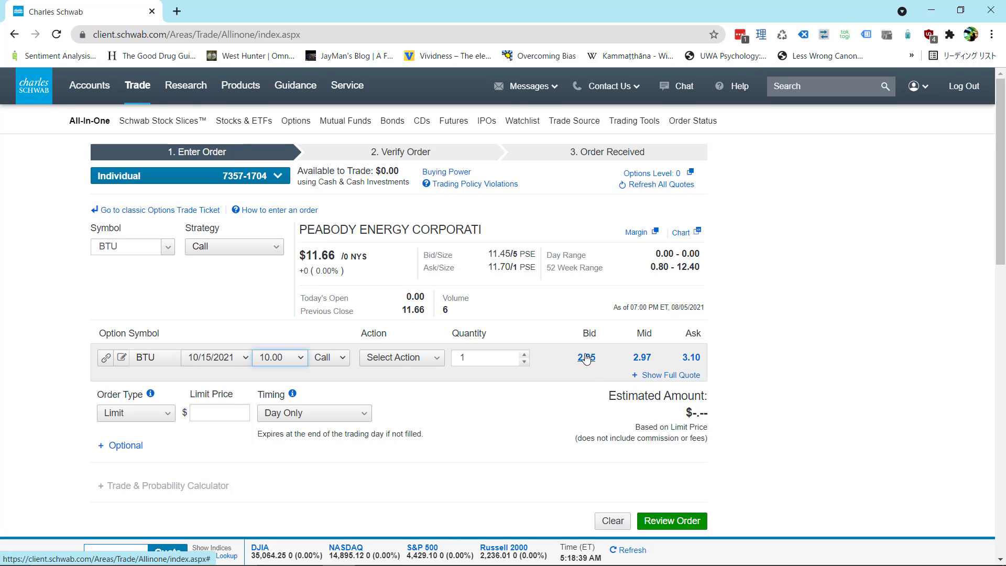
{"action": "left_click", "coordinate": [399, 361]}
{"action": "left_click", "coordinate": [409, 383]}
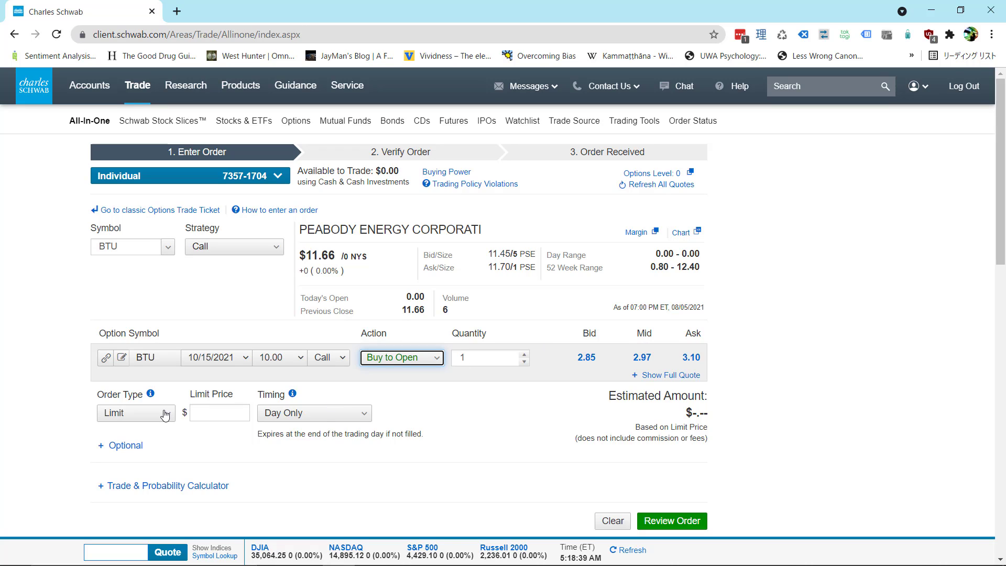
Step: Enter a 2.95 limit price on the BTU call order, estimating $295.00
{"action": "left_click", "coordinate": [205, 412]}
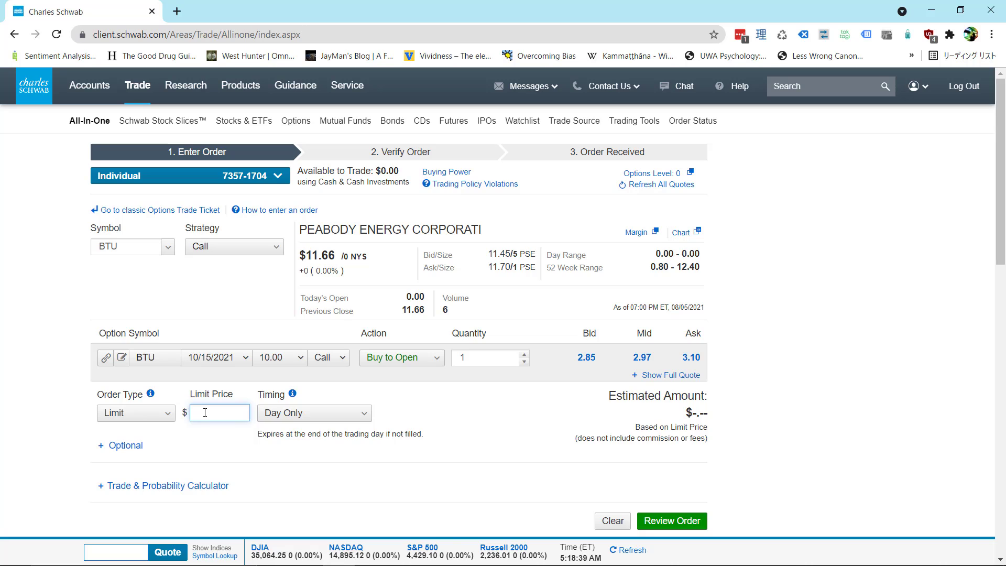
{"action": "type", "text": "2.9"}
{"action": "left_click", "coordinate": [683, 526]}
{"action": "key", "text": "BackSpace"}
{"action": "type", "text": "95"}
Step: Select the 2.95 limit price and confirm Buy to Open as the action
{"action": "double_click", "coordinate": [234, 413]}
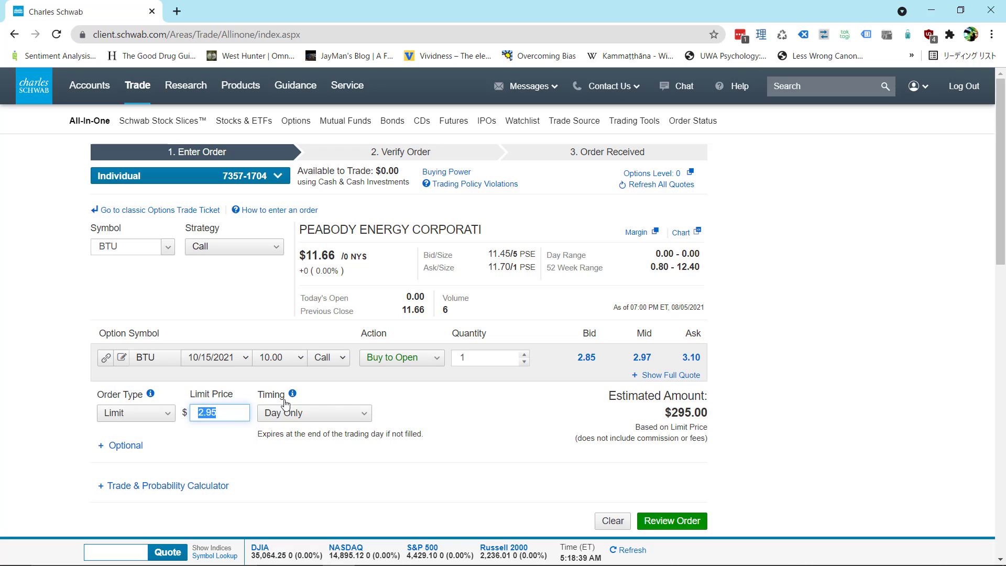
{"action": "left_click", "coordinate": [229, 412]}
{"action": "left_click_drag", "start_coordinate": [227, 411], "coordinate": [185, 412]}
{"action": "left_click", "coordinate": [430, 361]}
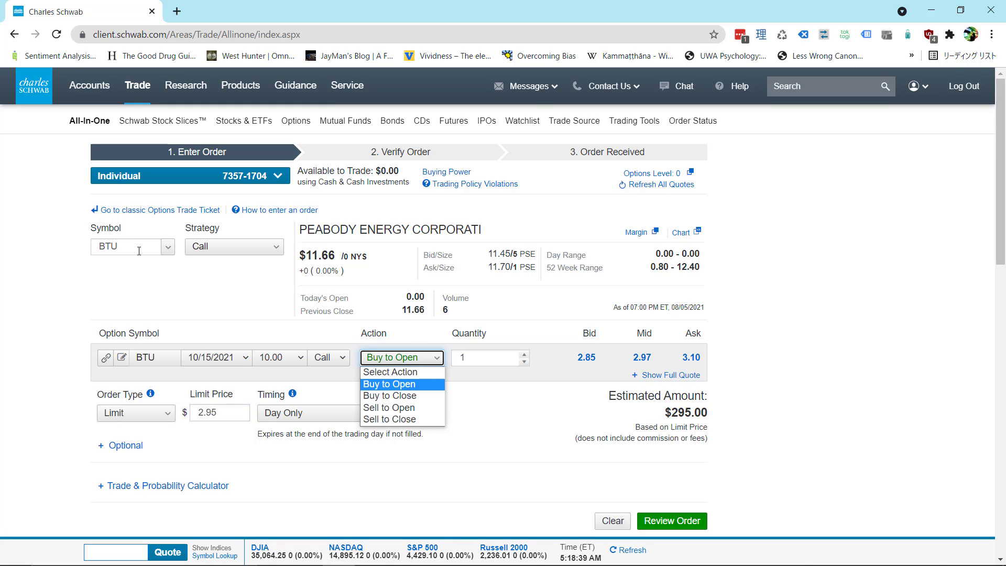
{"action": "left_click", "coordinate": [389, 384]}
{"action": "left_click", "coordinate": [139, 247]}
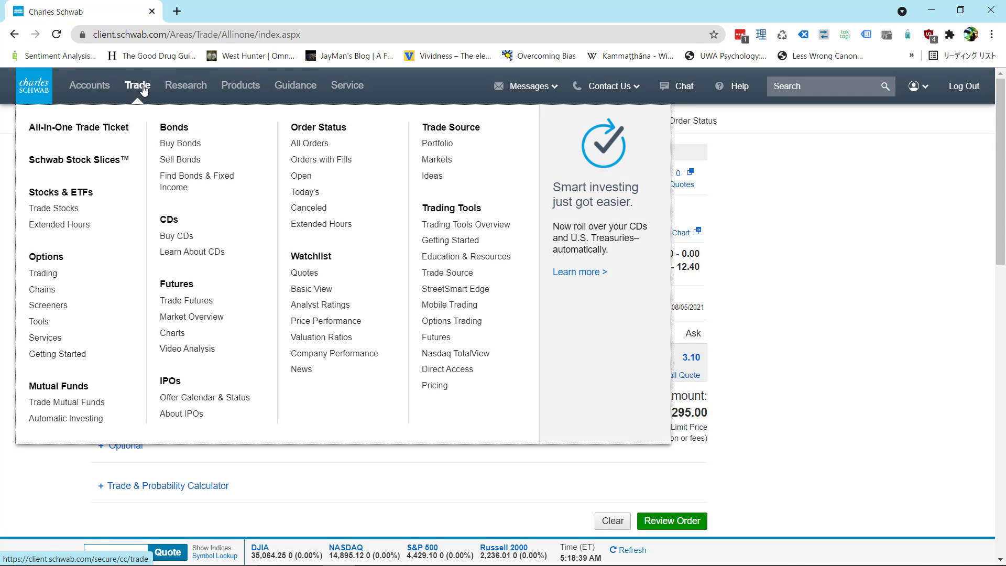
Step: Start a new ticket for SPY with the Call strategy
{"action": "left_click", "coordinate": [151, 87]}
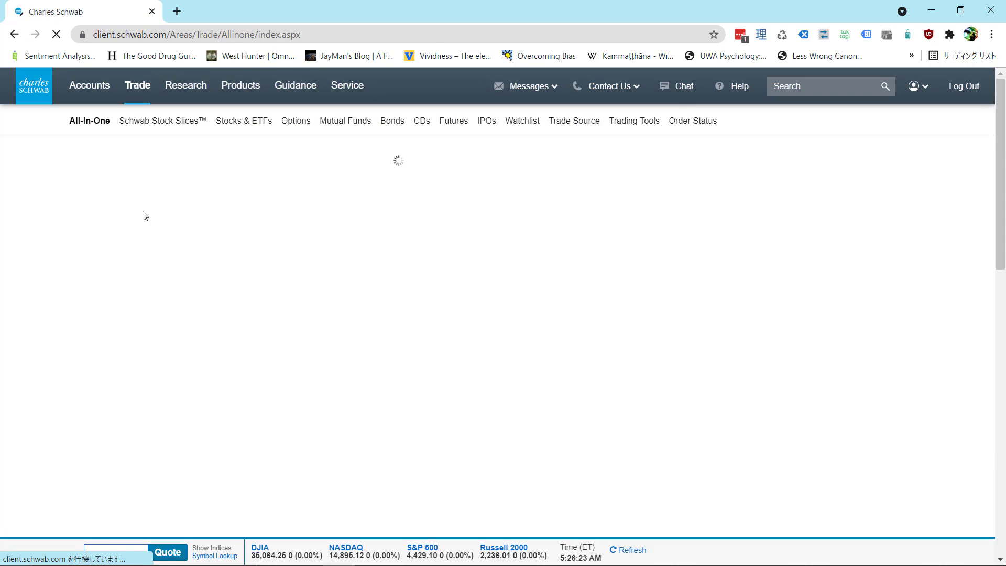
{"action": "type", "text": "spy"}
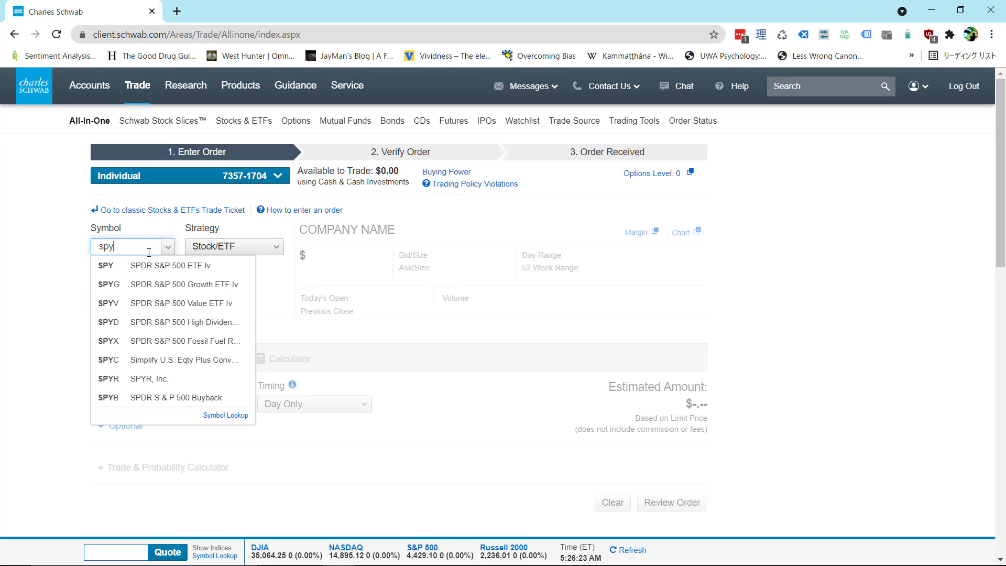
{"action": "key", "text": "Return"}
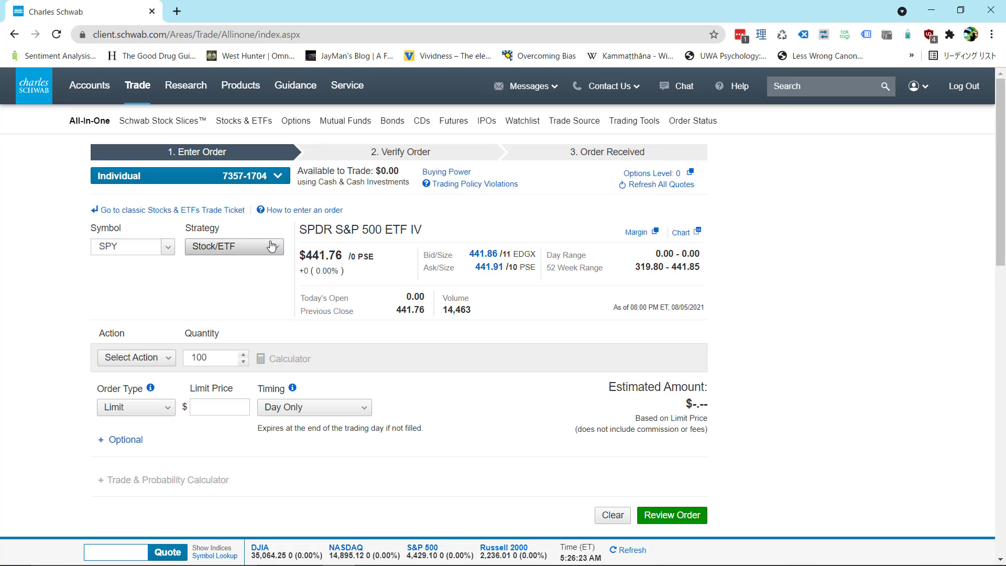
{"action": "left_click", "coordinate": [252, 246]}
{"action": "left_click", "coordinate": [215, 326]}
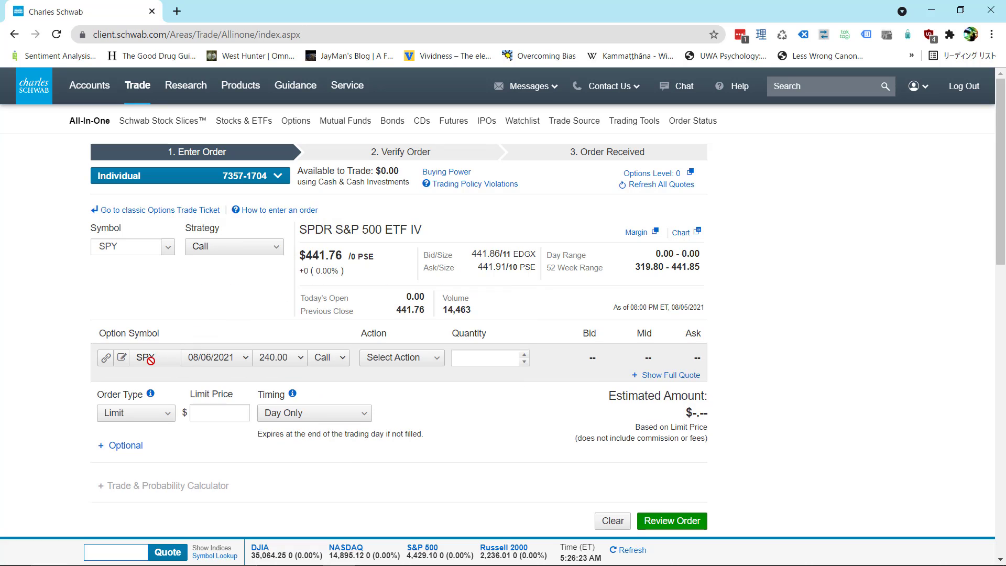
Step: Pick the 08/13/2021 expiration and the 440.00 strike for the SPY call
{"action": "left_click", "coordinate": [216, 357]}
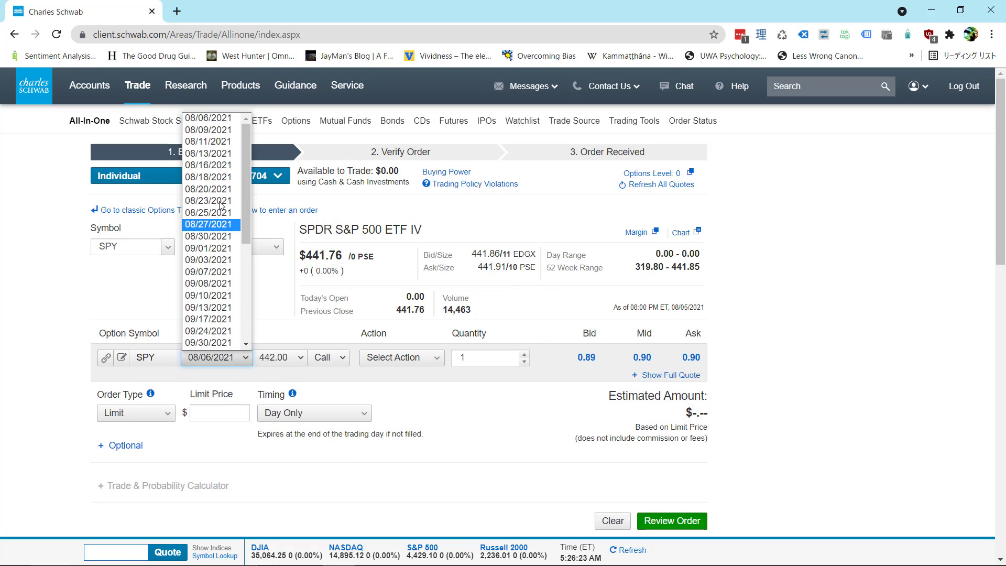
{"action": "left_click", "coordinate": [214, 158]}
{"action": "left_click", "coordinate": [296, 358]}
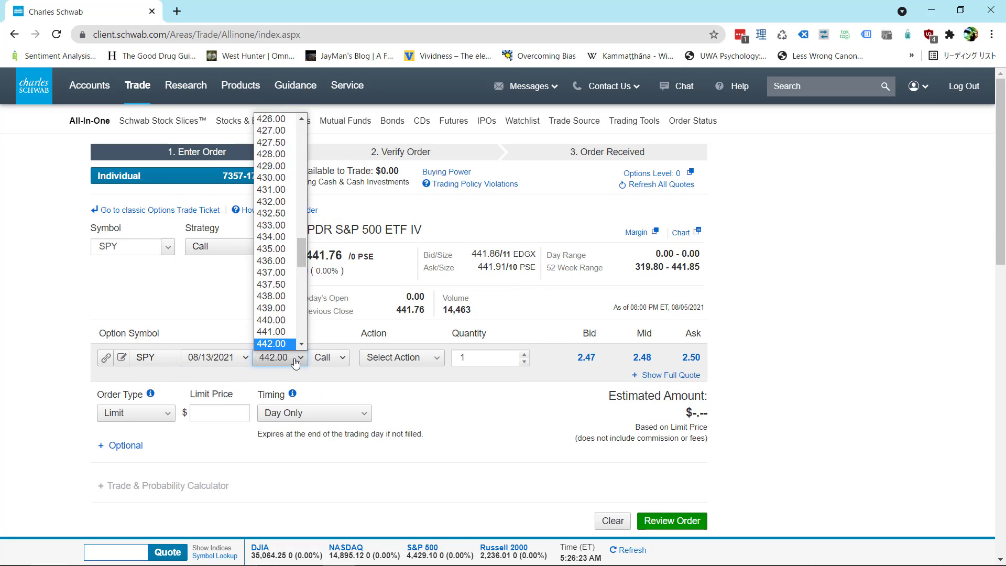
{"action": "left_click", "coordinate": [279, 326]}
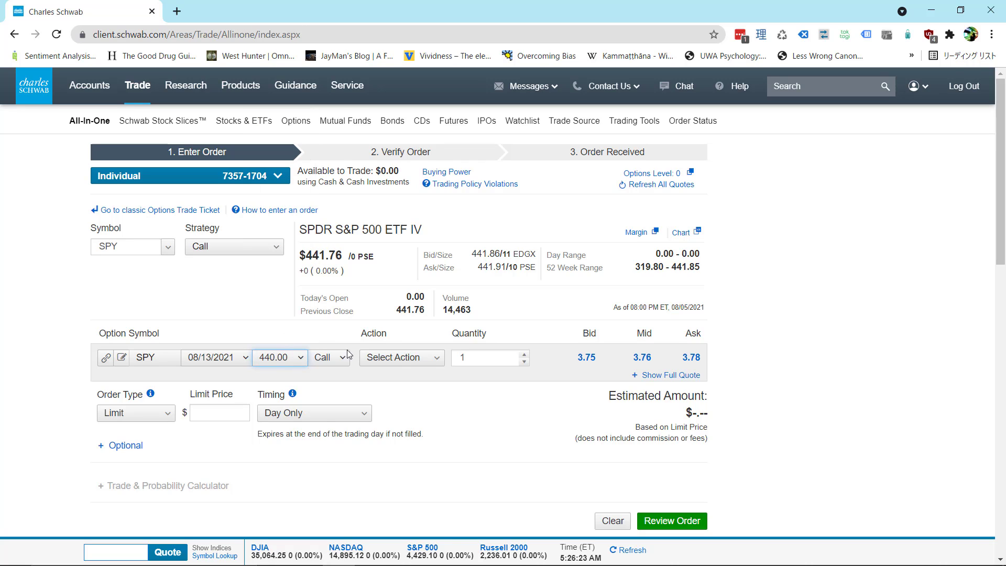
{"action": "left_click", "coordinate": [436, 360]}
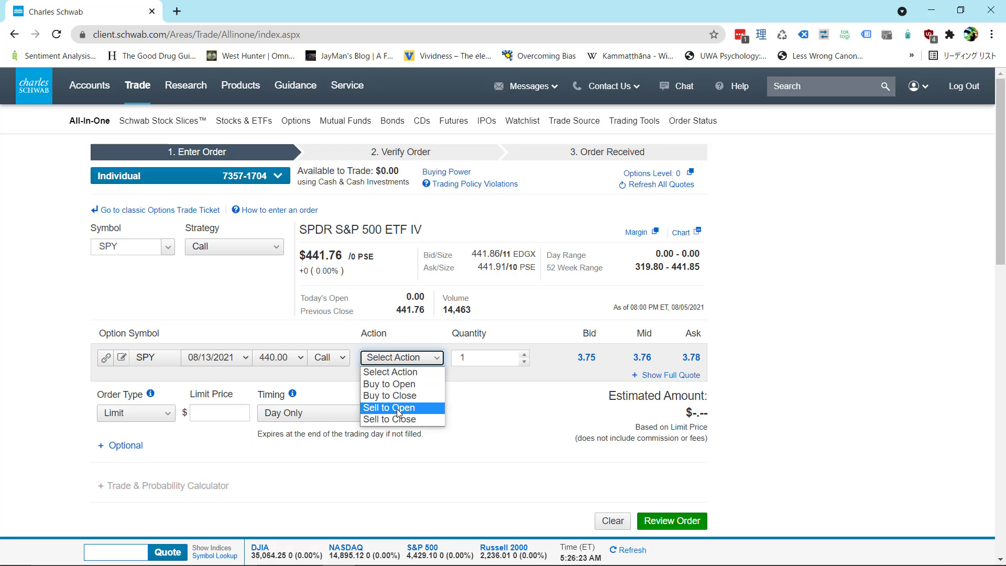
Step: Set the SPY call leg to Sell to Close, 10 contracts, with a Limit order type
{"action": "key", "text": "Escape"}
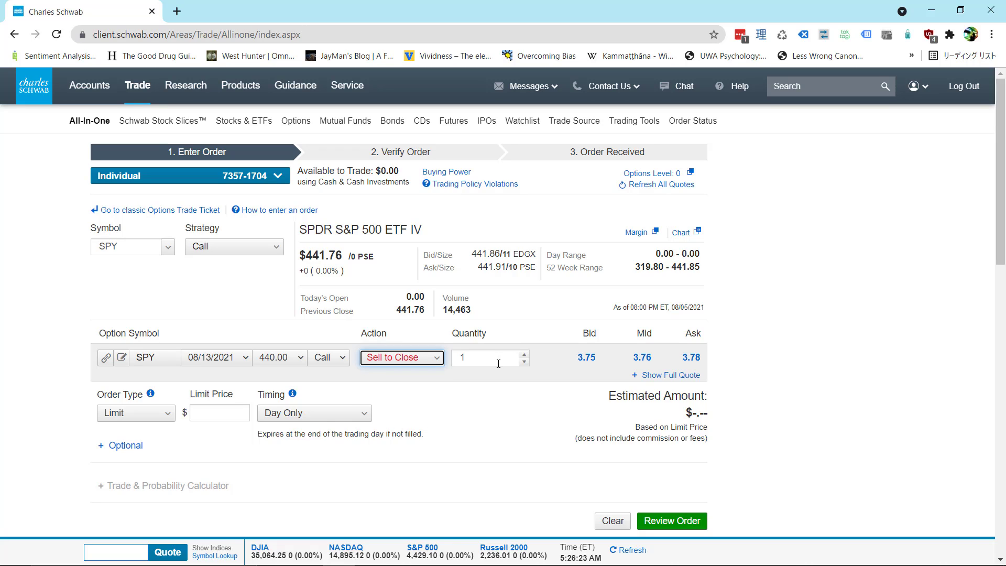
{"action": "left_click", "coordinate": [499, 364]}
{"action": "type", "text": "0"}
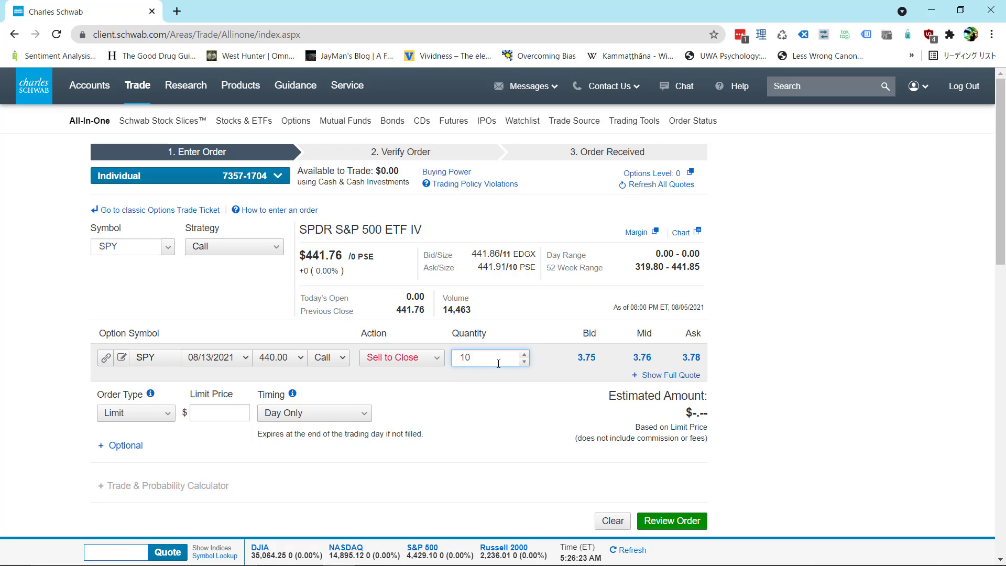
{"action": "left_click", "coordinate": [160, 416]}
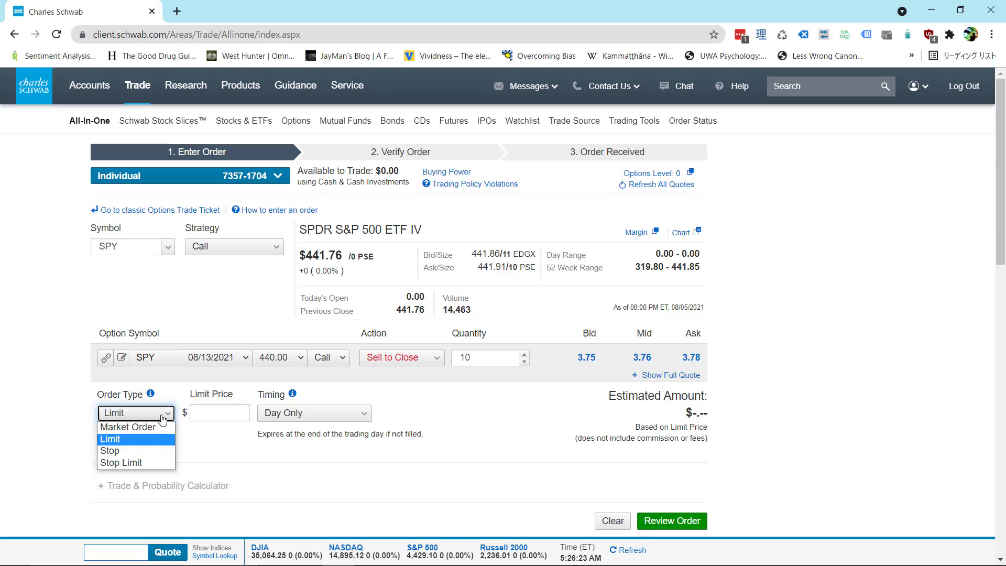
{"action": "left_click", "coordinate": [145, 428]}
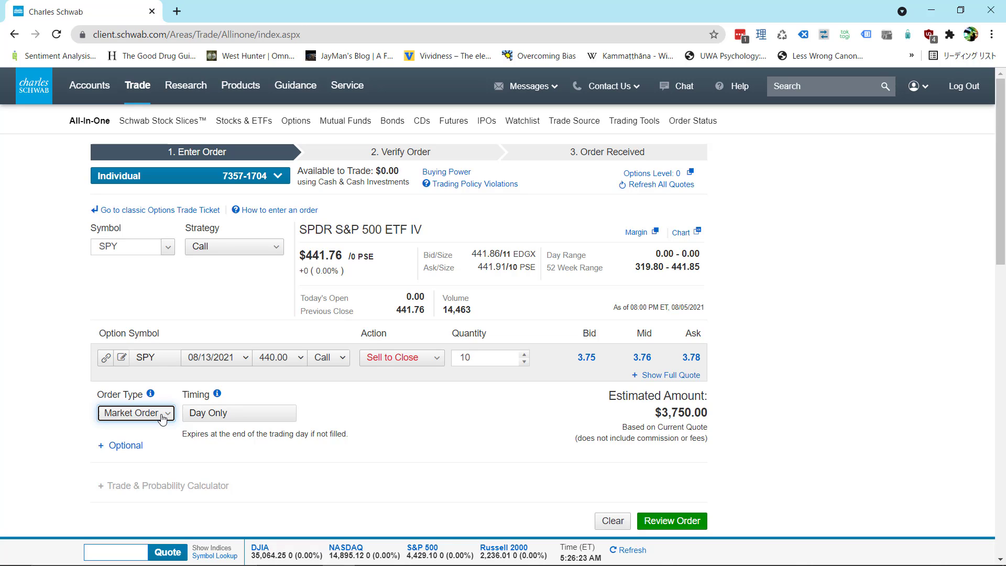
{"action": "left_click", "coordinate": [161, 417]}
{"action": "left_click", "coordinate": [140, 444]}
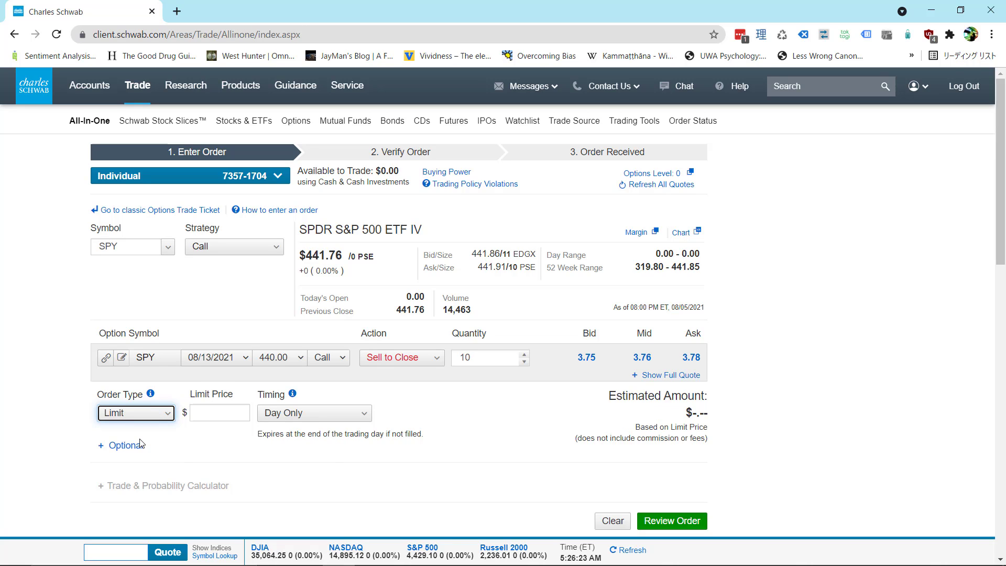
{"action": "left_click", "coordinate": [213, 420]}
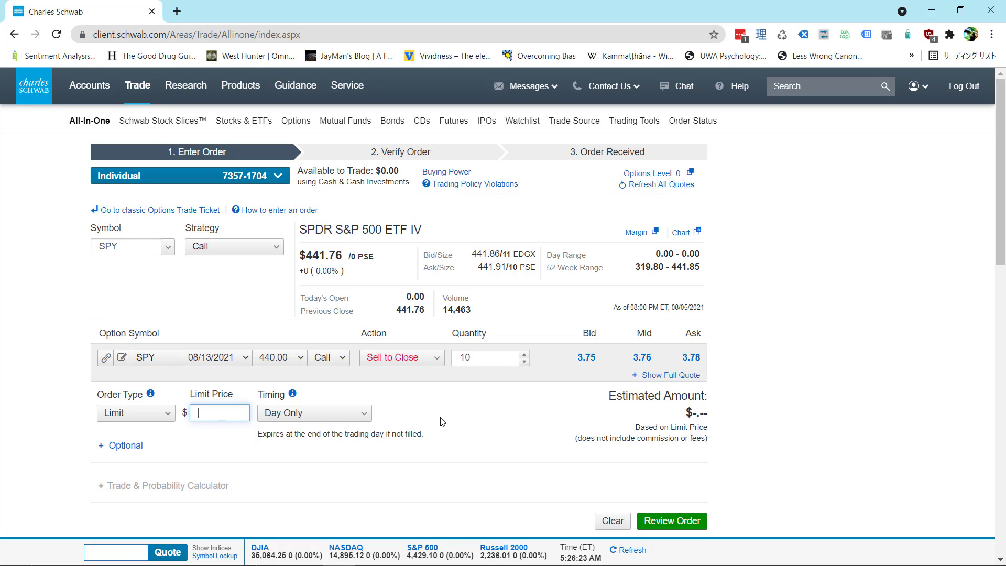
Step: Enter 4.00 as the SPY call's limit price, for $4,000.00 estimated
{"action": "type", "text": "4.00"}
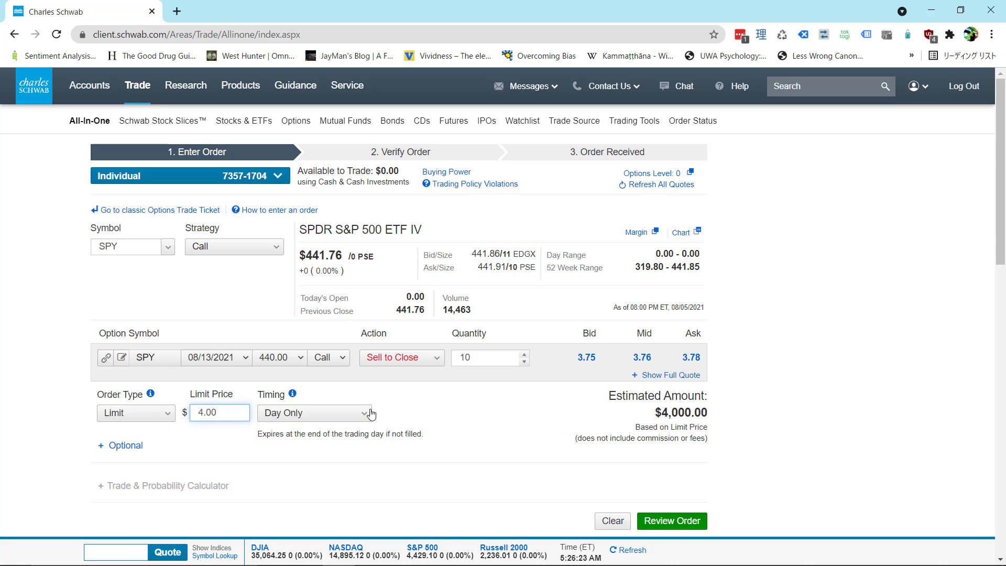
Step: Set the SPY 440.00 call order's timing to Day Only, replacing Good Until Canceled
{"action": "left_click", "coordinate": [366, 417]}
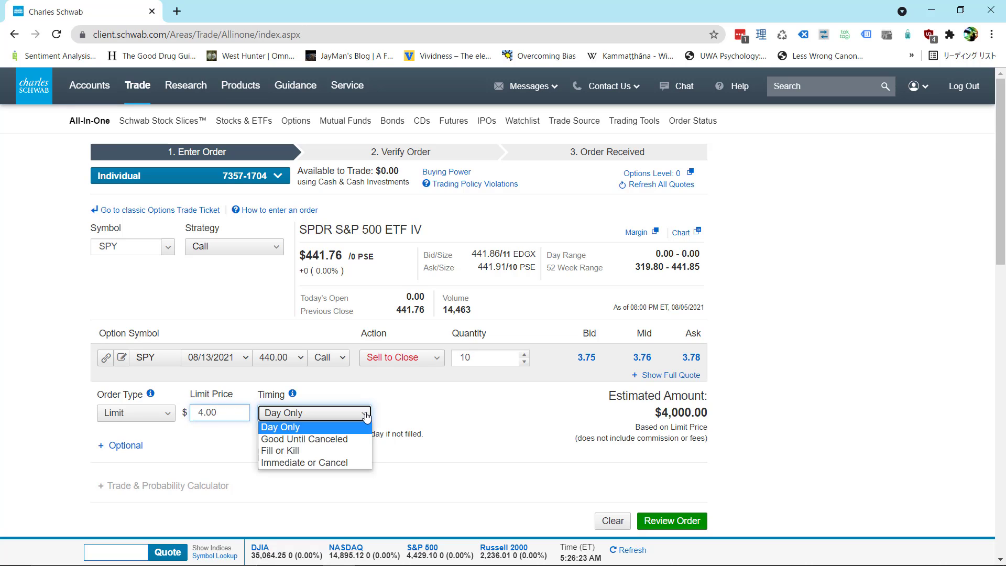
{"action": "left_click", "coordinate": [354, 417]}
{"action": "left_click", "coordinate": [354, 416]}
{"action": "left_click", "coordinate": [356, 415]}
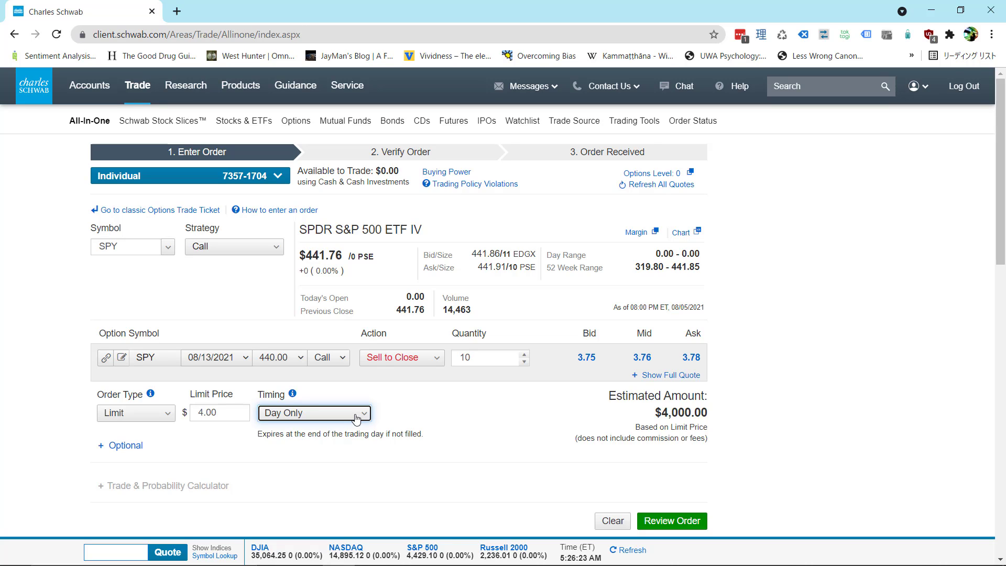
{"action": "left_click", "coordinate": [356, 419]}
{"action": "left_click", "coordinate": [355, 418]}
{"action": "left_click", "coordinate": [336, 417]}
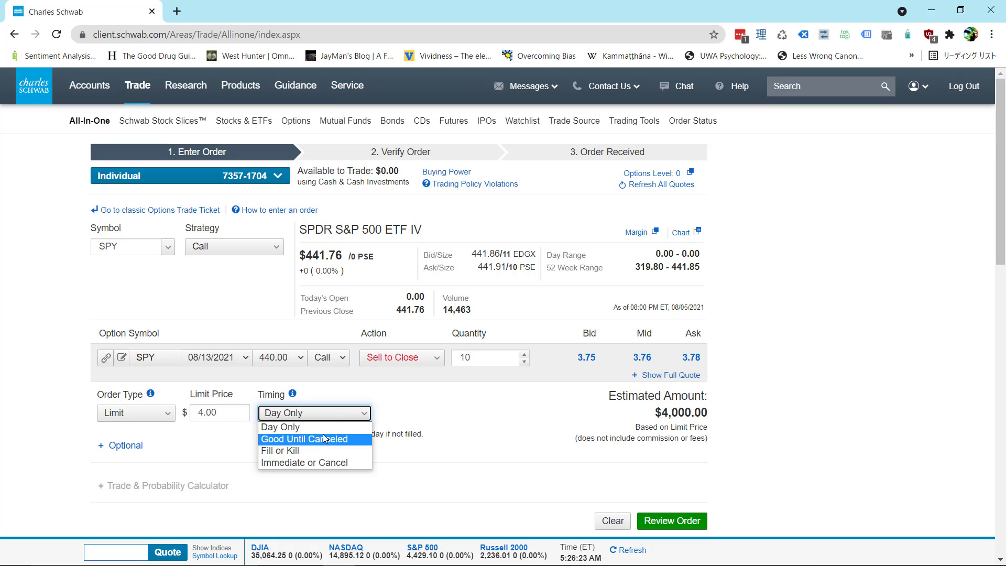
{"action": "left_click", "coordinate": [323, 440]}
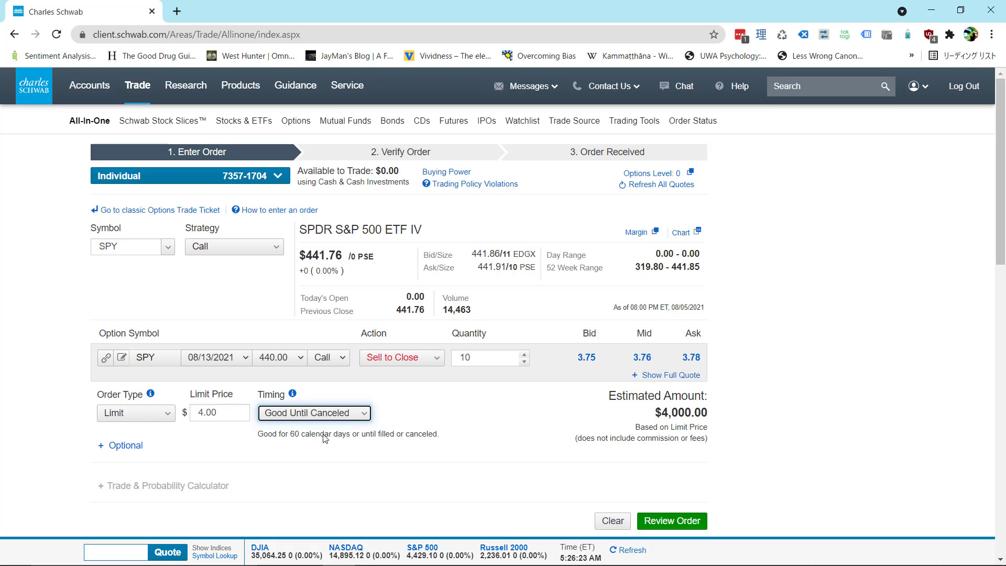
{"action": "left_click", "coordinate": [363, 416]}
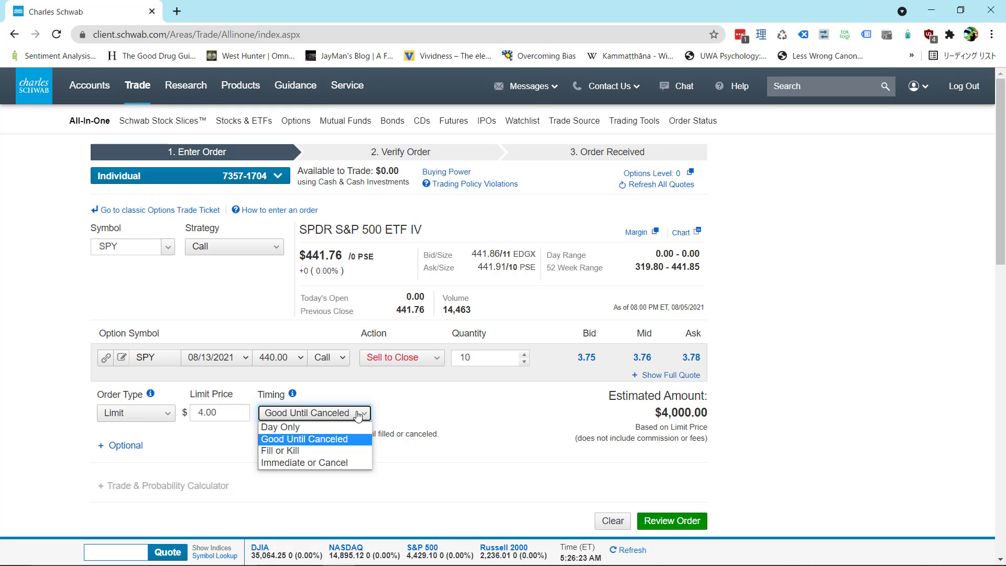
{"action": "left_click", "coordinate": [323, 426]}
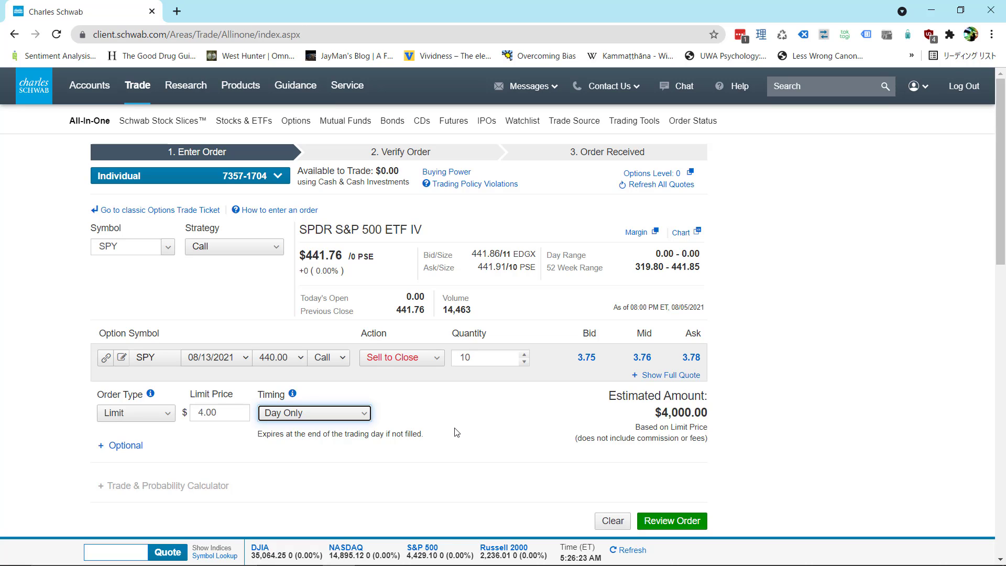
Step: Change the SPY call quantity to 100 contracts and the action to Buy to Open
{"action": "left_click", "coordinate": [118, 447]}
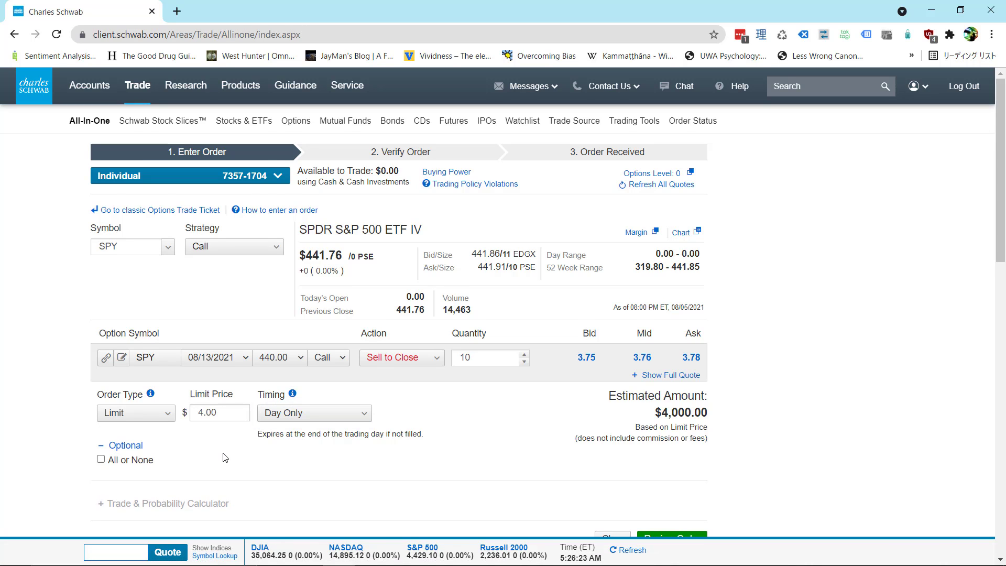
{"action": "scroll", "coordinate": [224, 458], "scroll_direction": "down", "scroll_amount": 1}
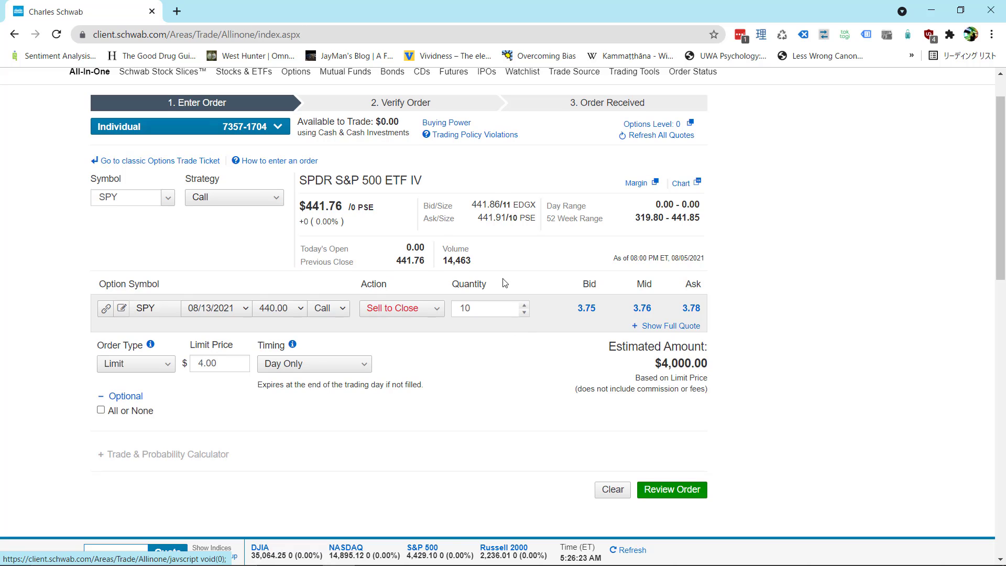
{"action": "left_click", "coordinate": [495, 311]}
{"action": "key", "text": "BackSpace"}
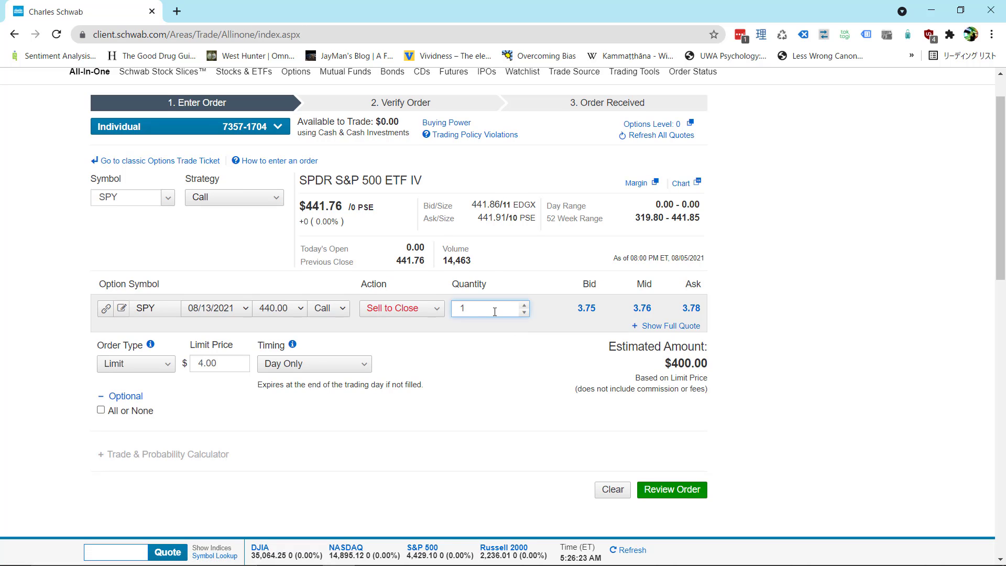
{"action": "type", "text": "00"}
{"action": "left_click", "coordinate": [409, 309]}
{"action": "left_click", "coordinate": [389, 338]}
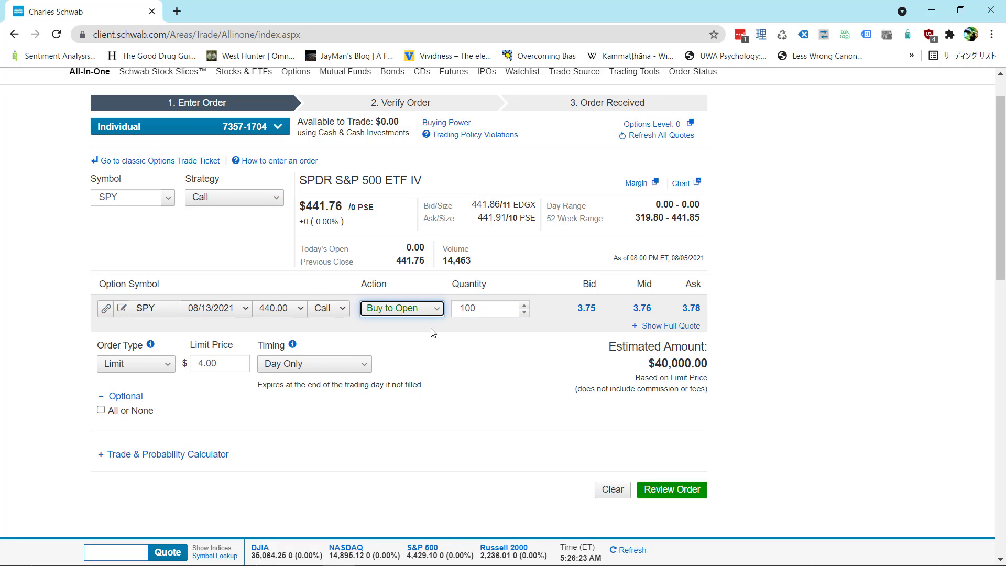
Step: Leave All or None unchecked and collapse the Optional conditions
{"action": "left_click", "coordinate": [146, 414]}
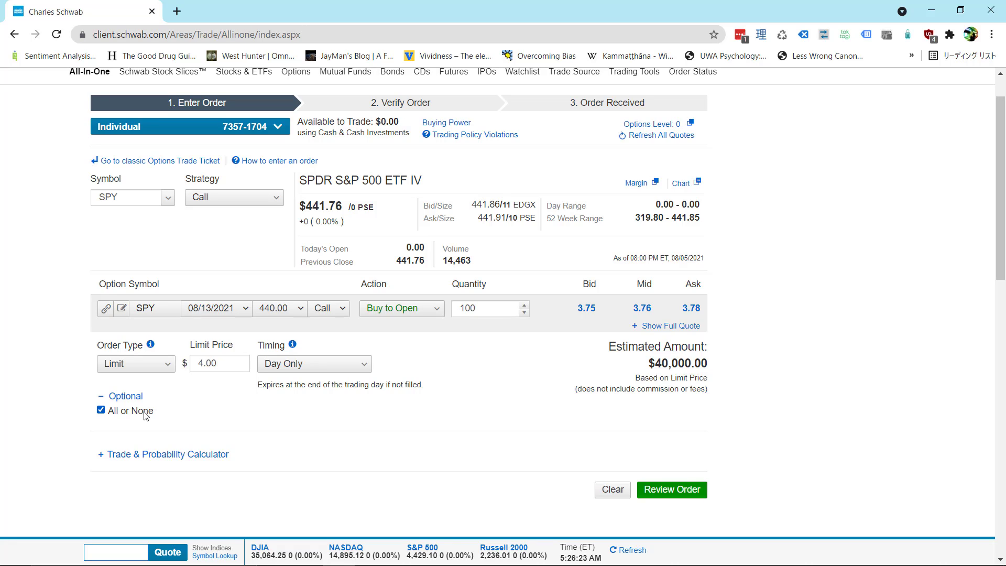
{"action": "left_click", "coordinate": [146, 416]}
{"action": "left_click", "coordinate": [146, 416]}
{"action": "left_click", "coordinate": [103, 400]}
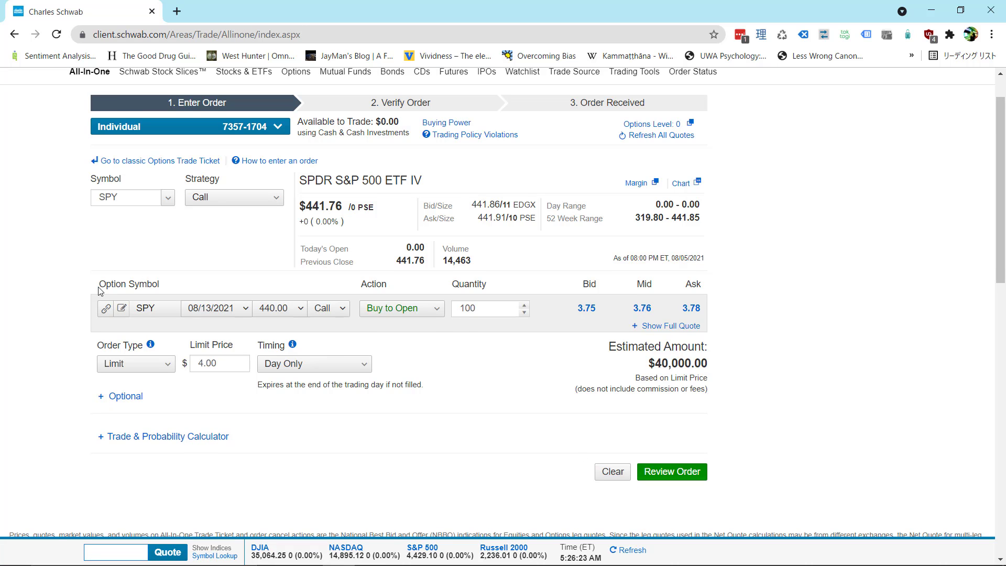
{"action": "scroll", "coordinate": [102, 291], "scroll_direction": "up", "scroll_amount": 1}
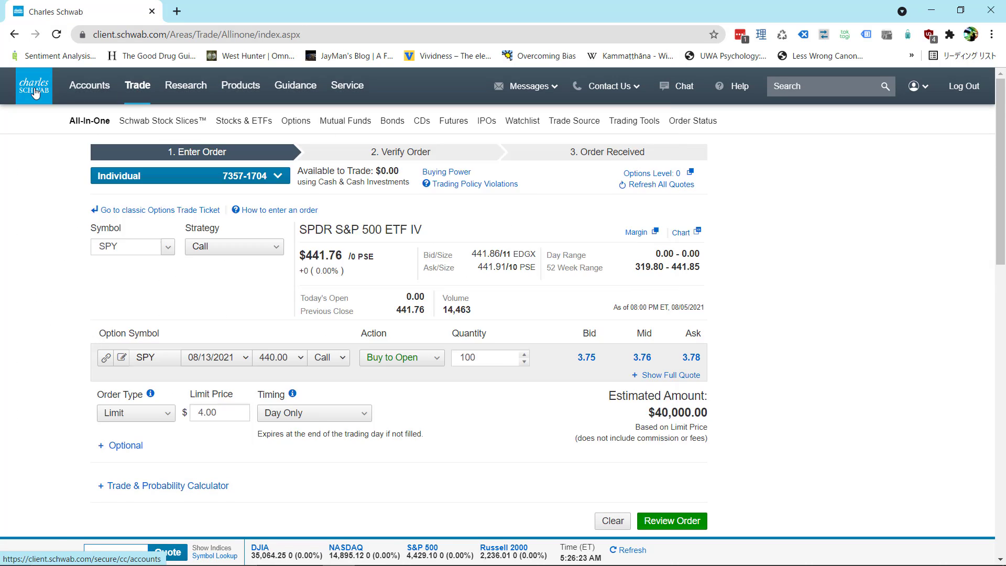
Step: Return to a fresh All-In-One ticket for AAPL with the Call strategy
{"action": "left_click", "coordinate": [43, 92]}
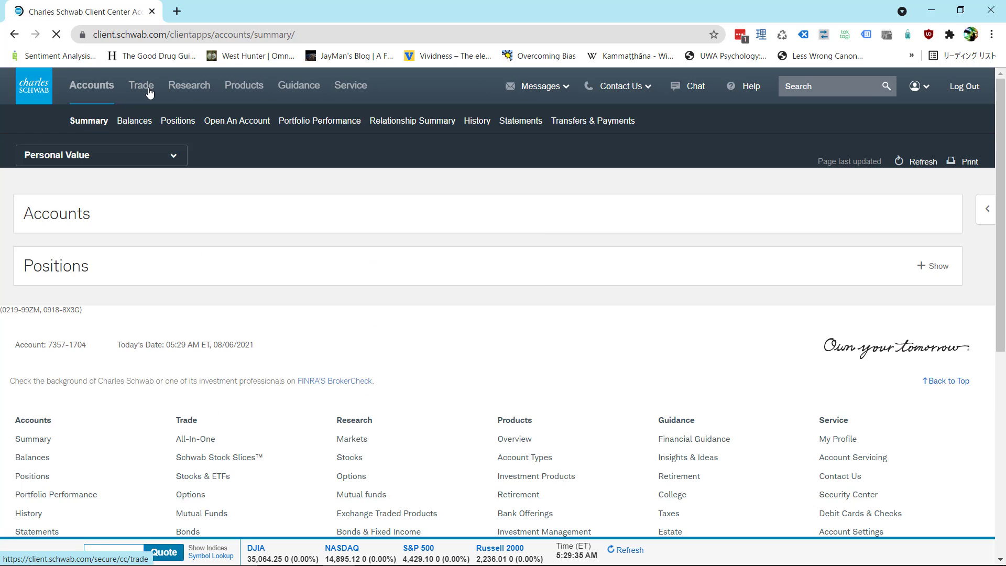
{"action": "left_click", "coordinate": [149, 92]}
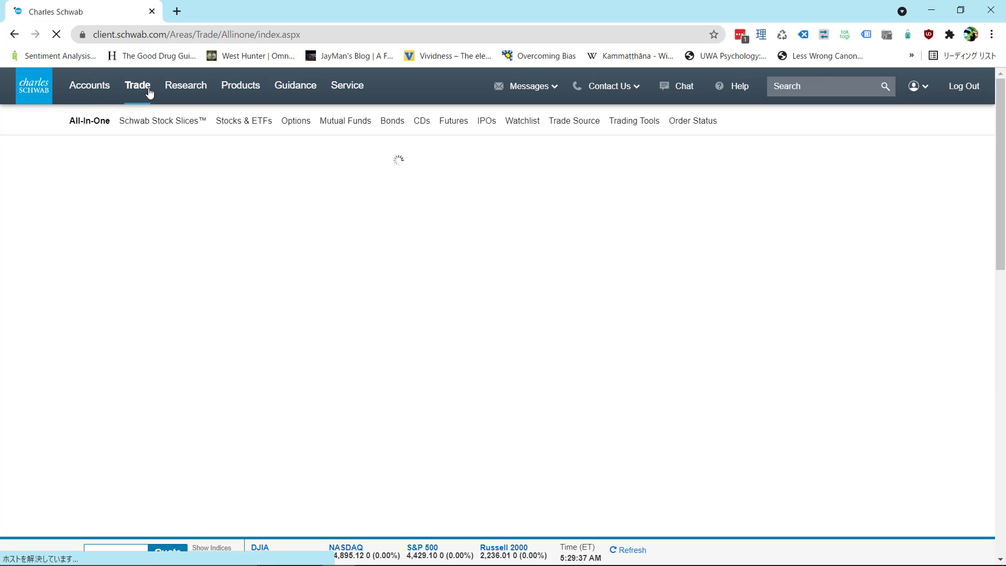
{"action": "left_click", "coordinate": [137, 254]}
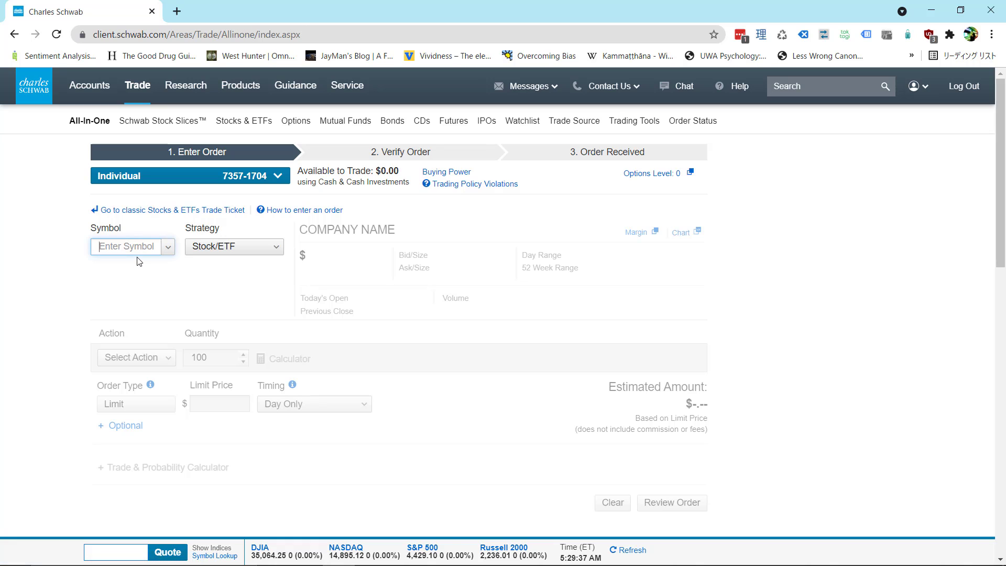
{"action": "type", "text": "aapl"}
{"action": "key", "text": "Return"}
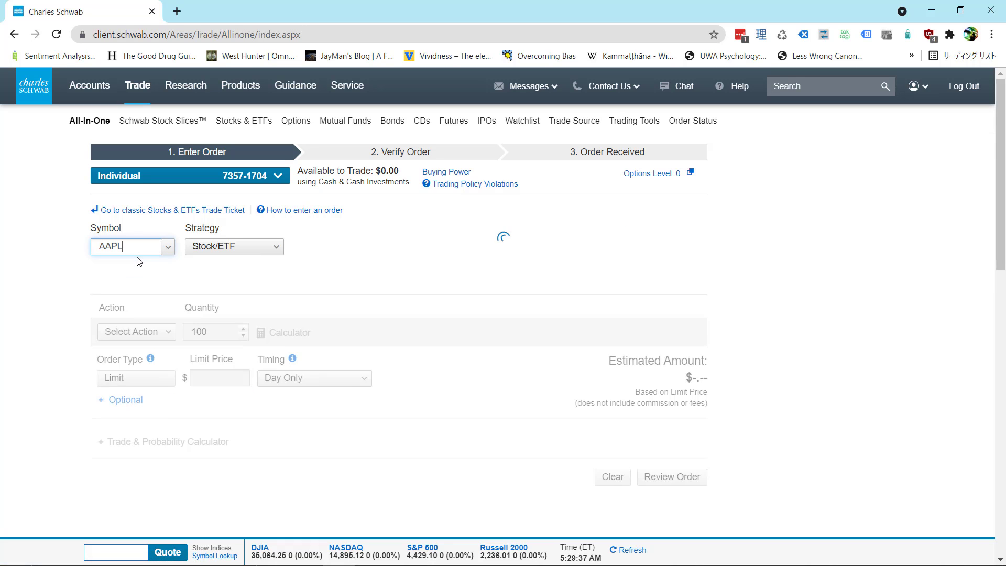
{"action": "left_click", "coordinate": [214, 255]}
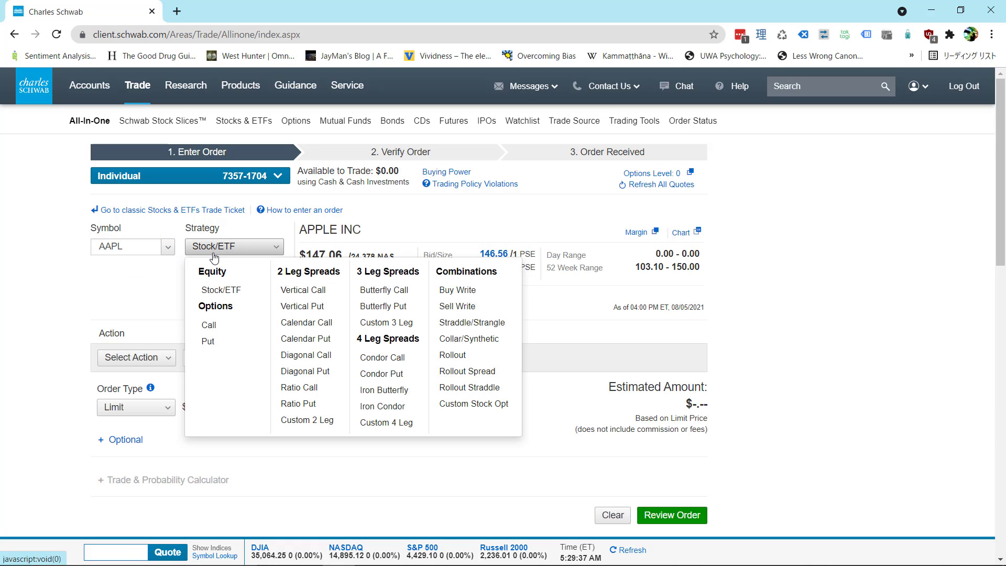
{"action": "left_click", "coordinate": [210, 327]}
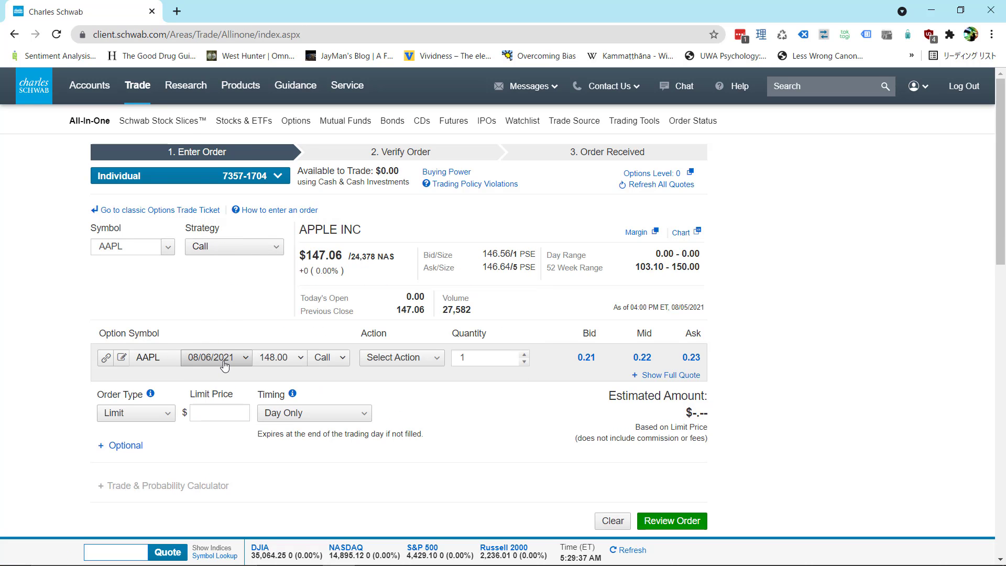
Step: Choose 12/17/2021 expiration, 185.00 strike, Buy to Open, quantity 10 for the AAPL call
{"action": "left_click", "coordinate": [231, 364]}
{"action": "left_click", "coordinate": [217, 248]}
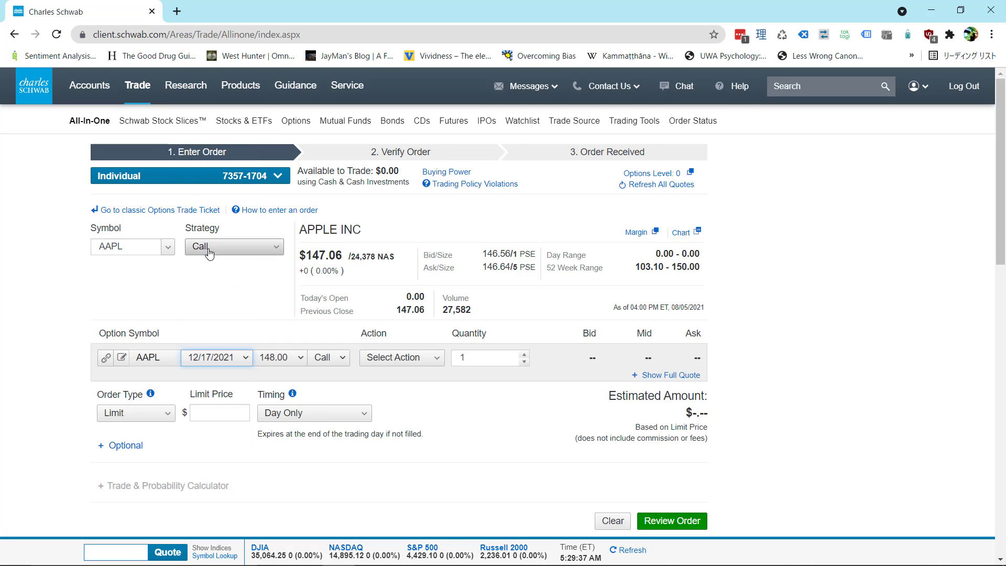
{"action": "left_click", "coordinate": [285, 366]}
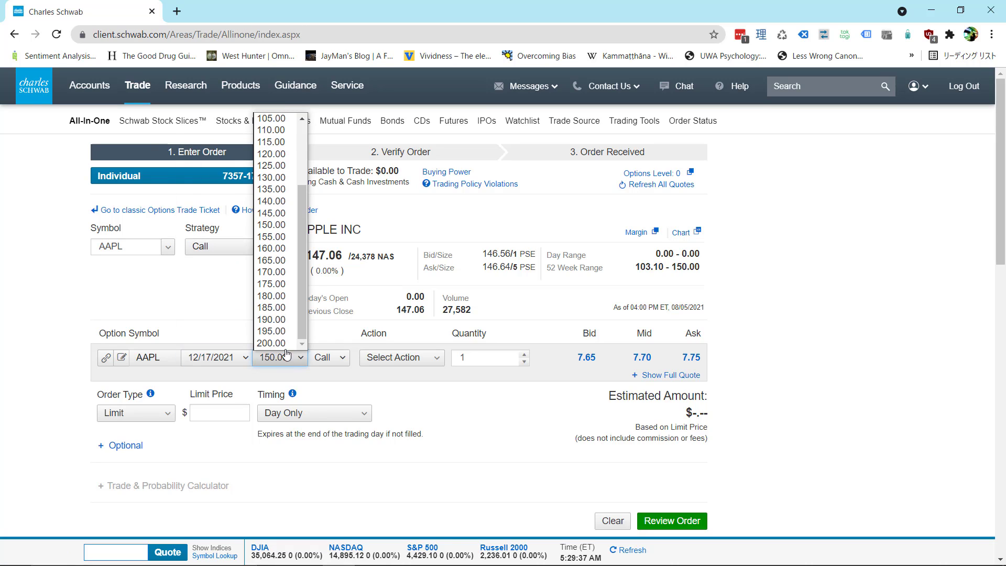
{"action": "left_click", "coordinate": [281, 307]}
{"action": "left_click", "coordinate": [417, 358]}
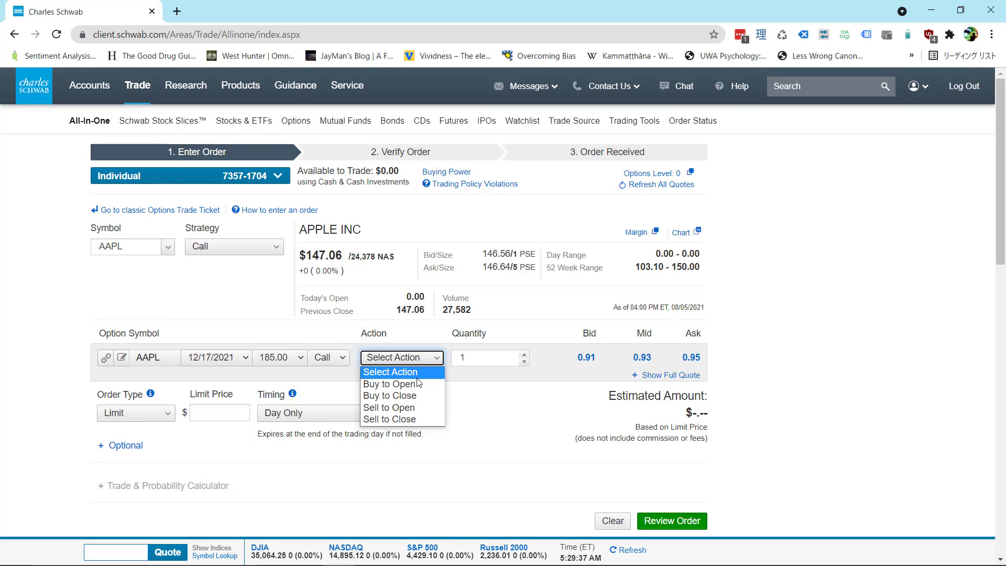
{"action": "left_click", "coordinate": [413, 384]}
{"action": "left_click", "coordinate": [484, 359]}
{"action": "type", "text": "0"}
{"action": "left_click", "coordinate": [159, 419]}
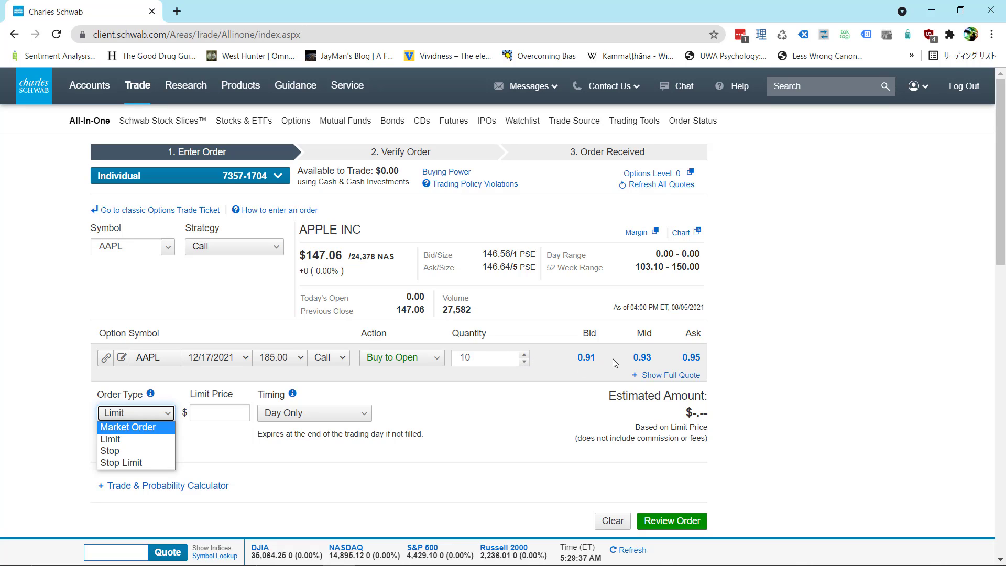
Step: Make the AAPL call a Limit order at 9.4, estimating $9,400.00
{"action": "left_click", "coordinate": [123, 428]}
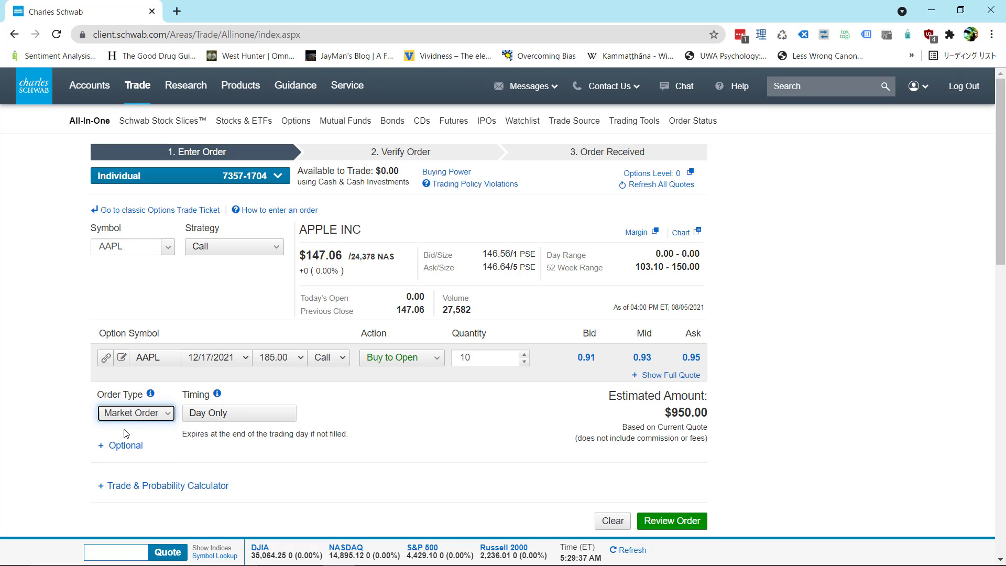
{"action": "left_click", "coordinate": [153, 420]}
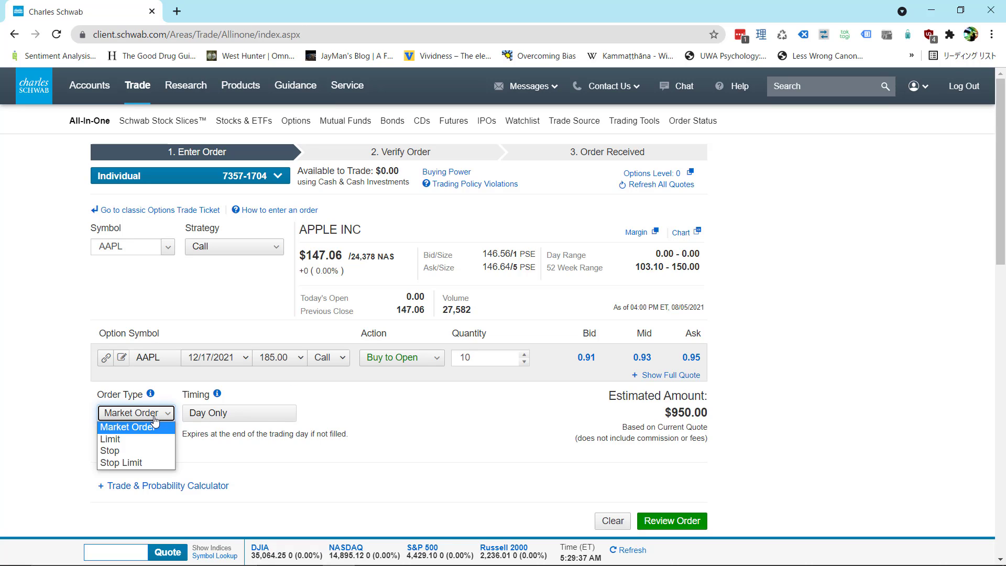
{"action": "left_click", "coordinate": [134, 441]}
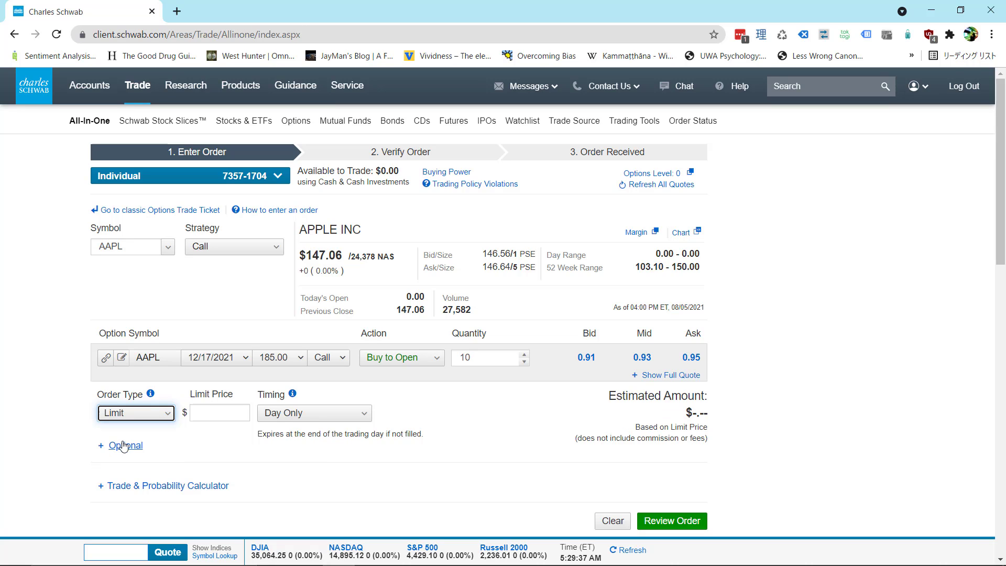
{"action": "left_click", "coordinate": [207, 414]}
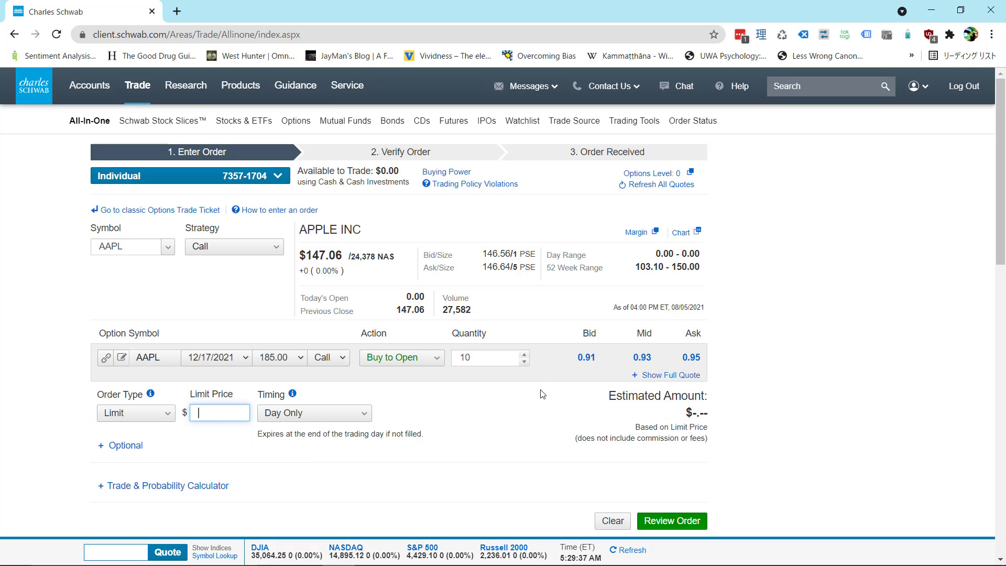
{"action": "type", "text": "9.2"}
{"action": "left_click", "coordinate": [676, 522]}
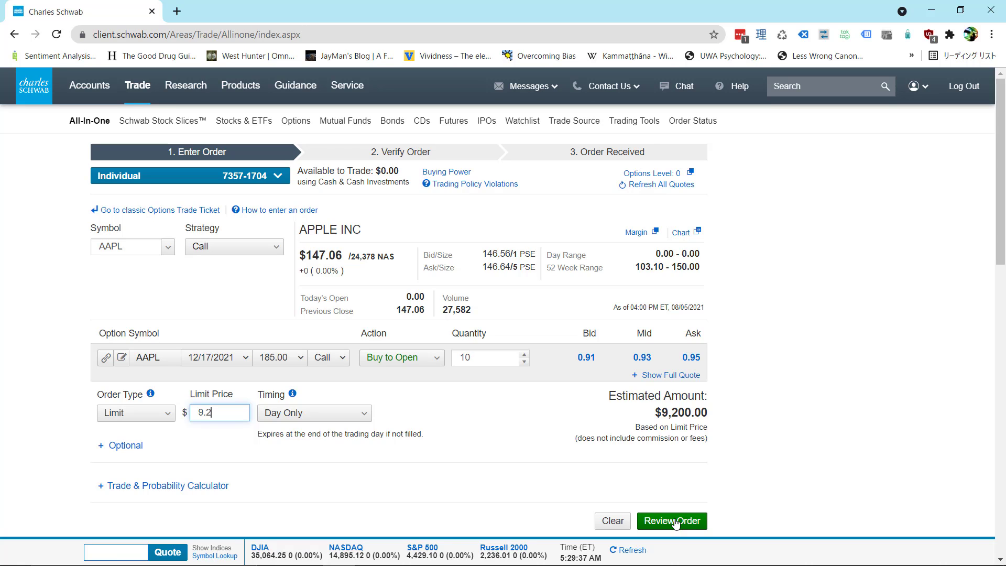
{"action": "key", "text": "BackSpace"}
{"action": "type", "text": "3"}
{"action": "key", "text": "BackSpace"}
{"action": "type", "text": "4"}
Step: Expand and collapse the Optional conditions, checking the 10-contract quantity
{"action": "left_click", "coordinate": [125, 446]}
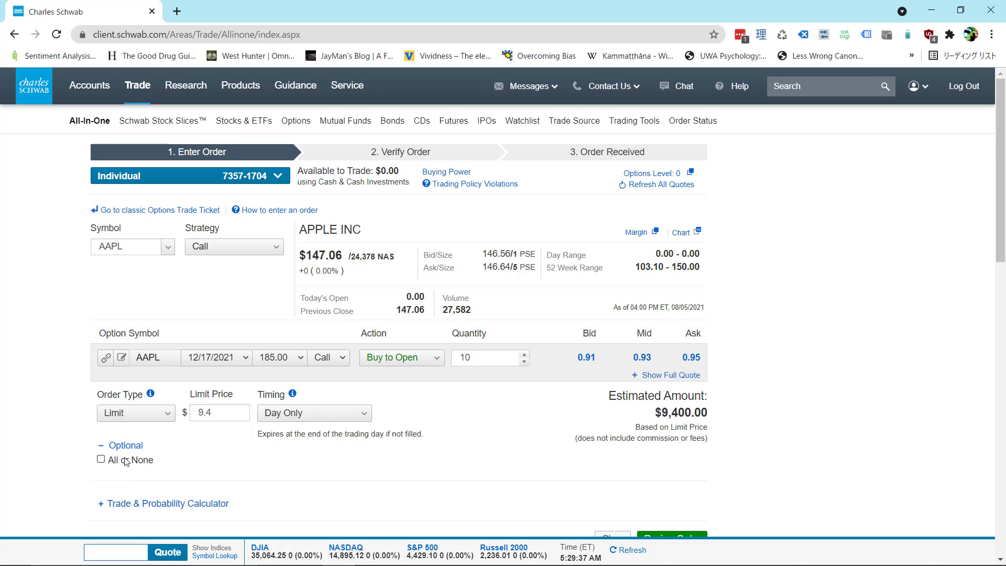
{"action": "left_click", "coordinate": [496, 362]}
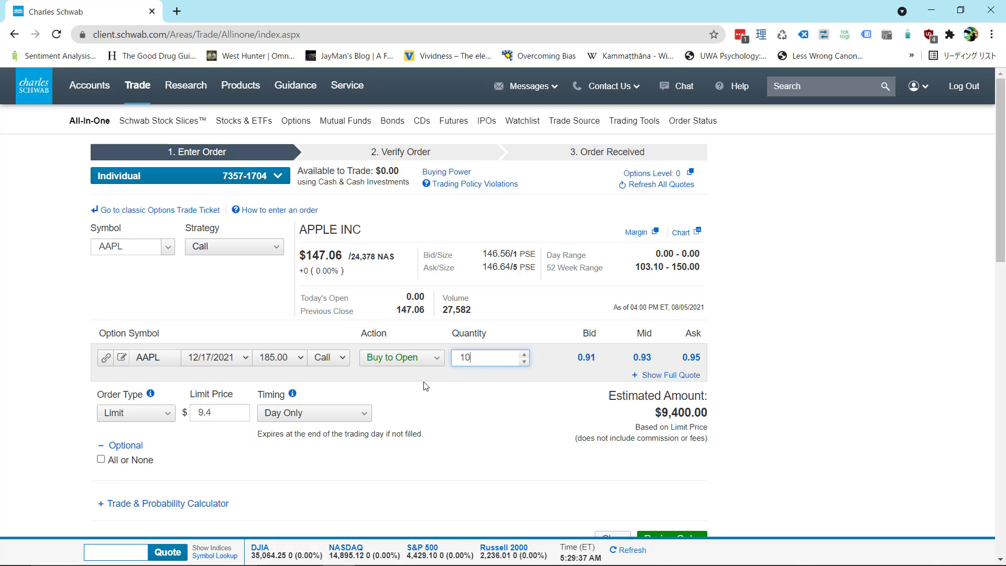
{"action": "left_click", "coordinate": [116, 446]}
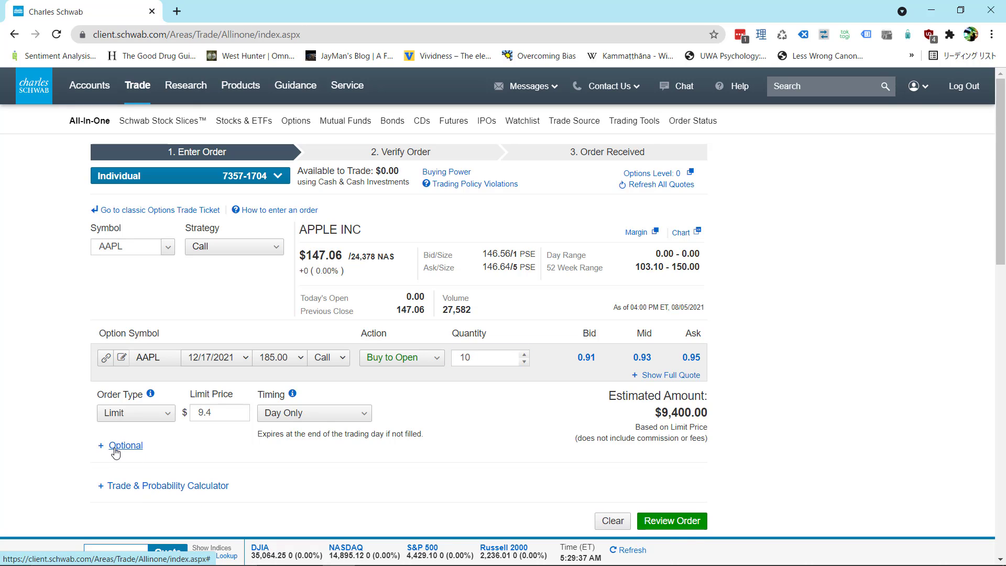
{"action": "left_click", "coordinate": [115, 448]}
{"action": "left_click", "coordinate": [118, 447]}
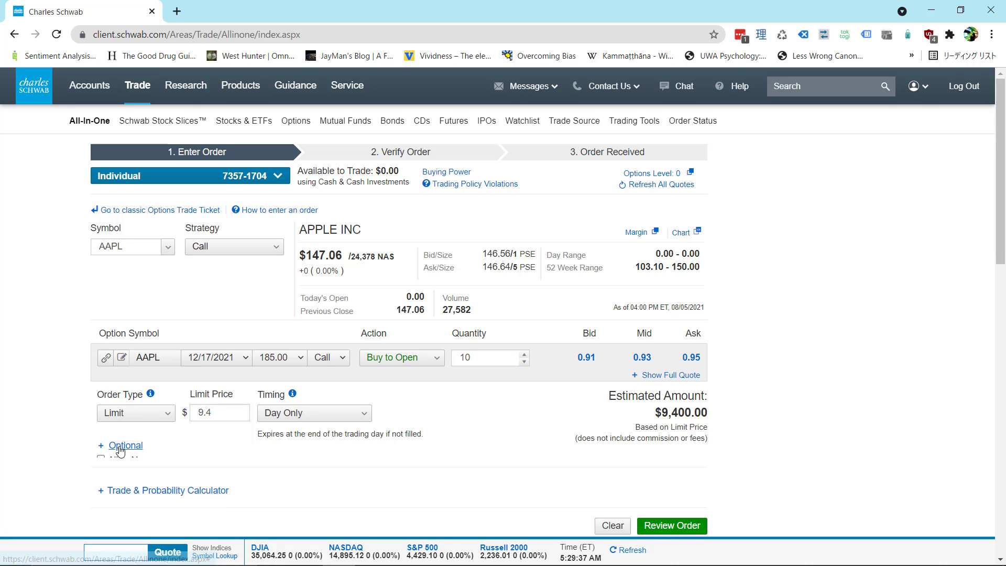
Step: Bring up the Windows Start menu with the Windows key
{"action": "key", "text": "super"}
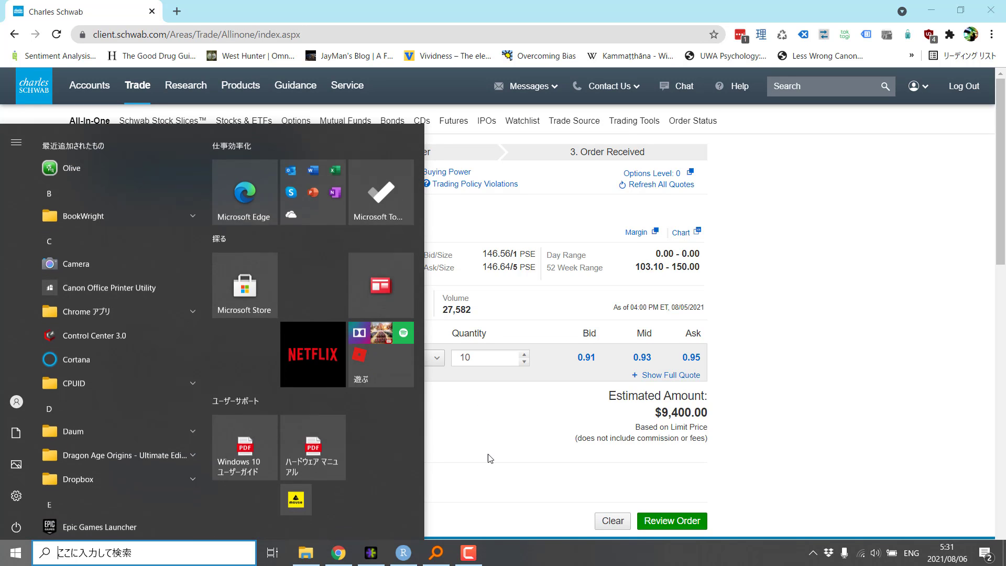